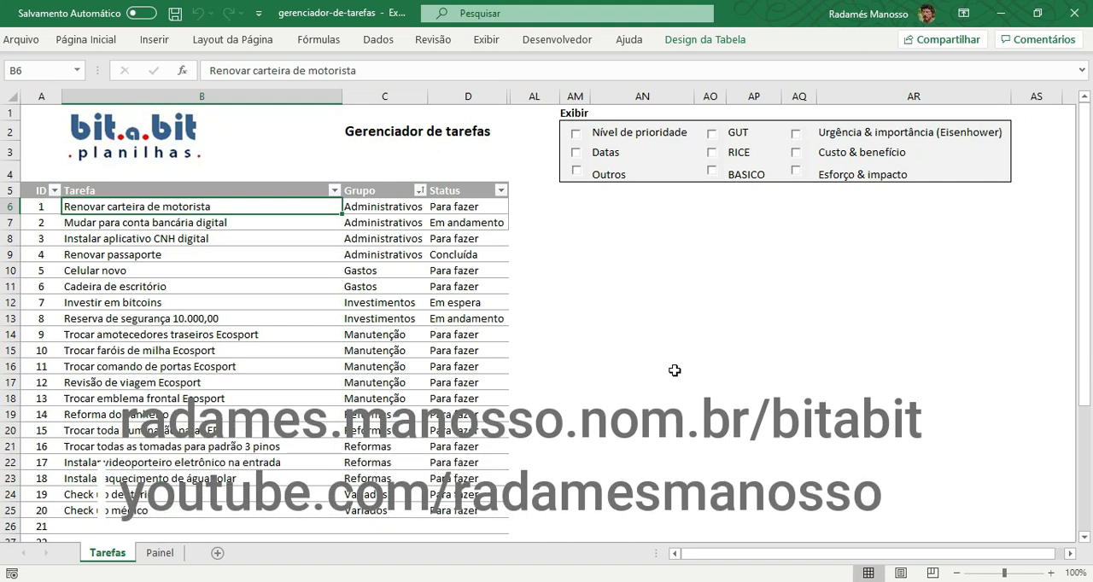
Inspect the first three tasks and the list of group options offered in the Grupo column for the first task.
key("alt+Tab")
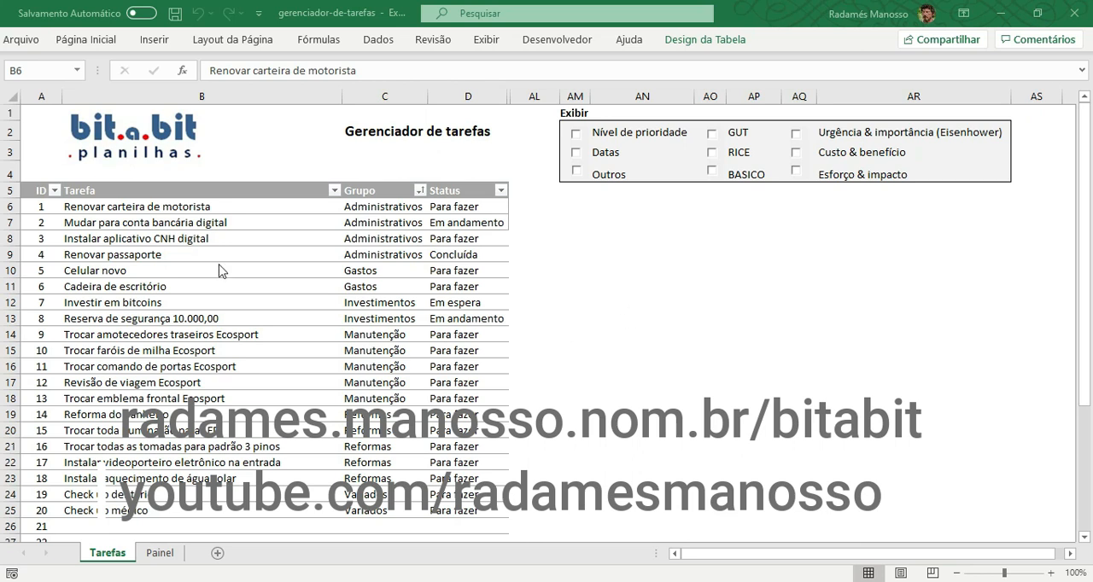
left_click(188, 210)
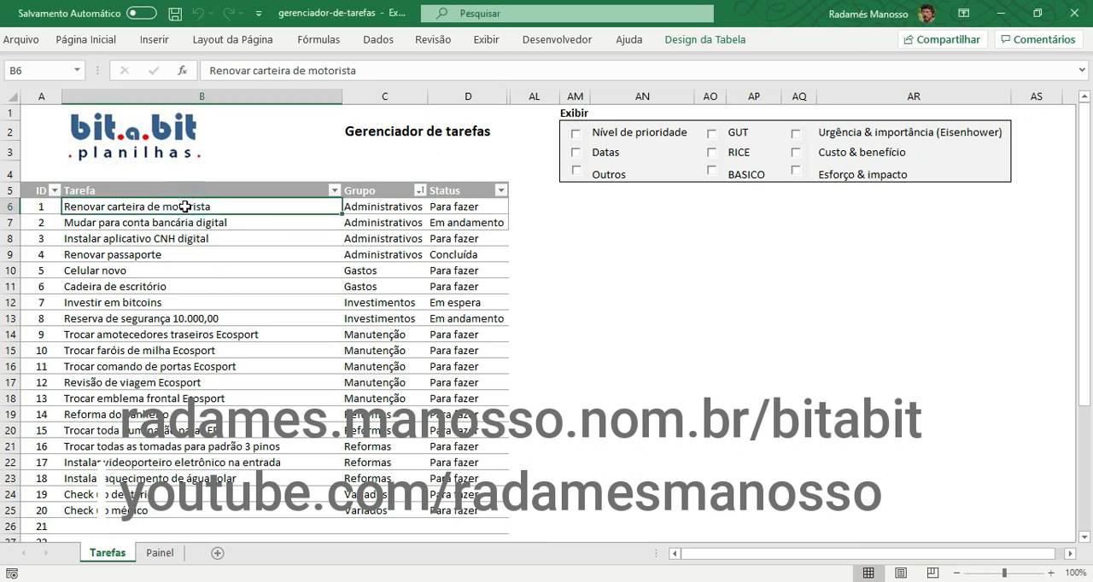
left_click(182, 224)
left_click(183, 242)
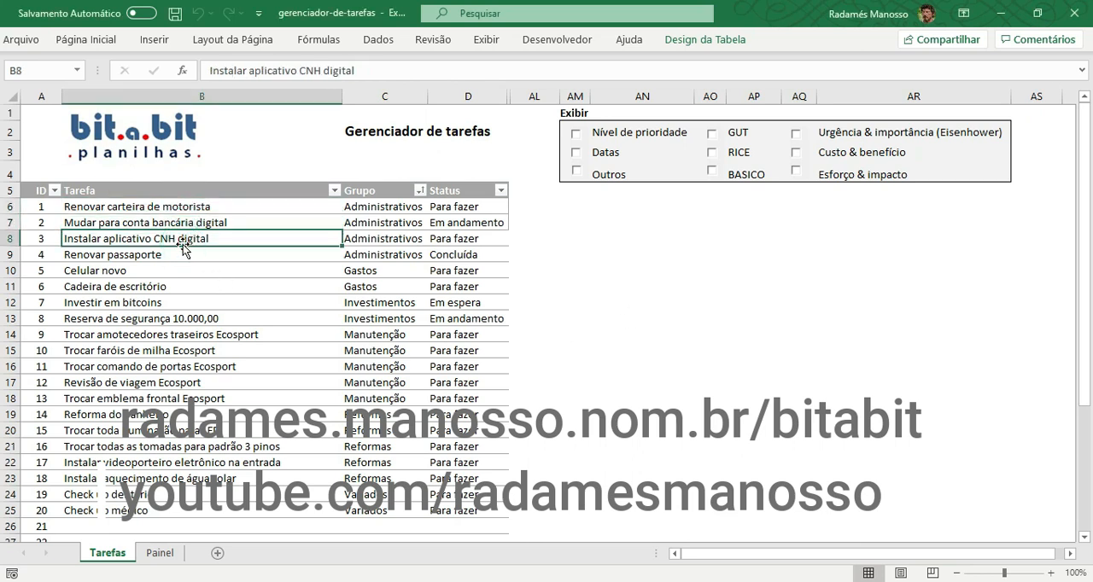
left_click(383, 181)
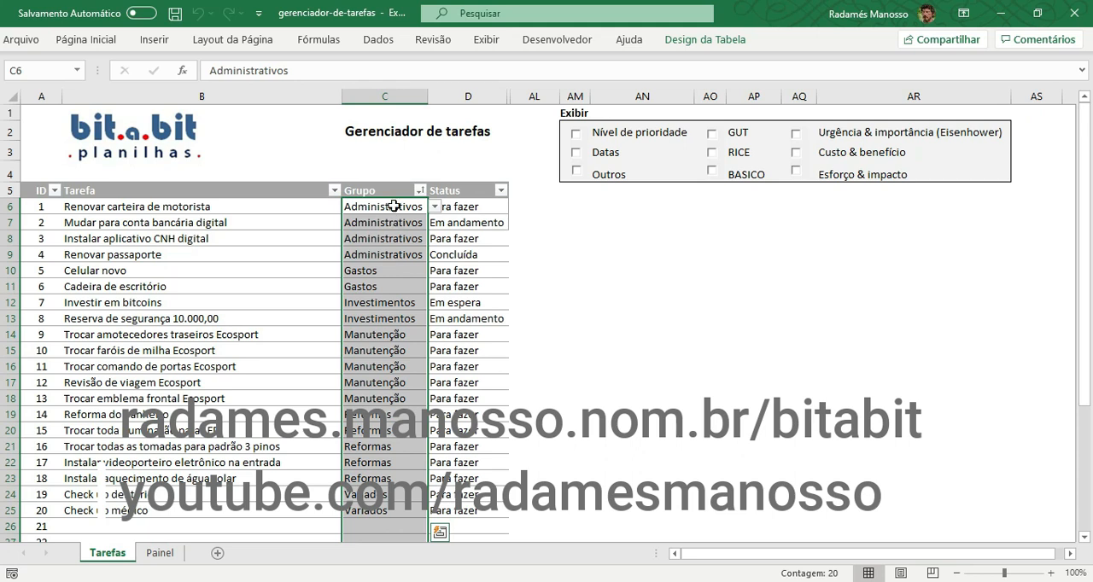
left_click(436, 206)
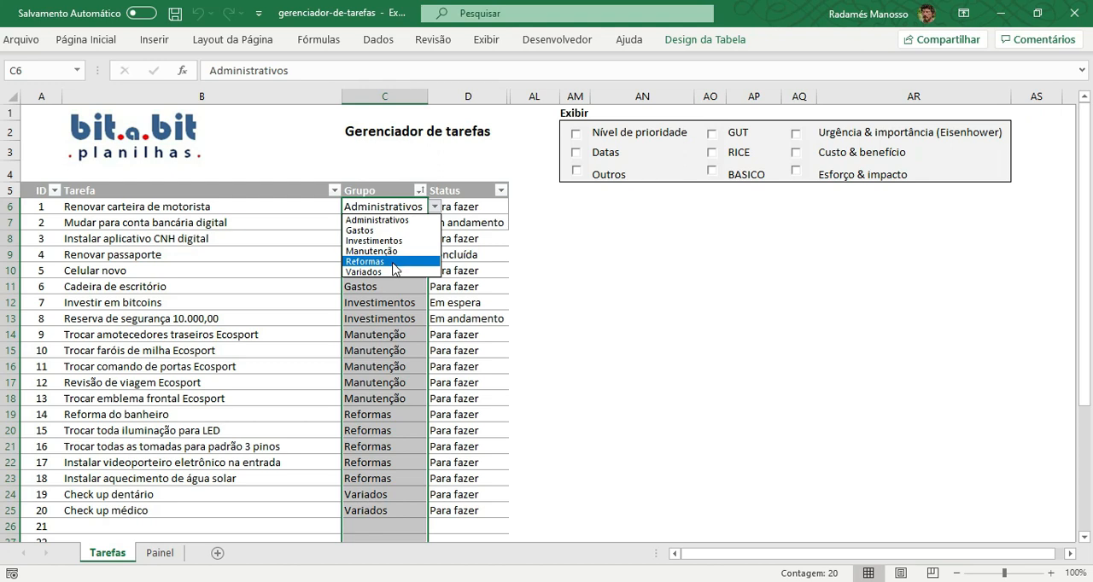
left_click(314, 207)
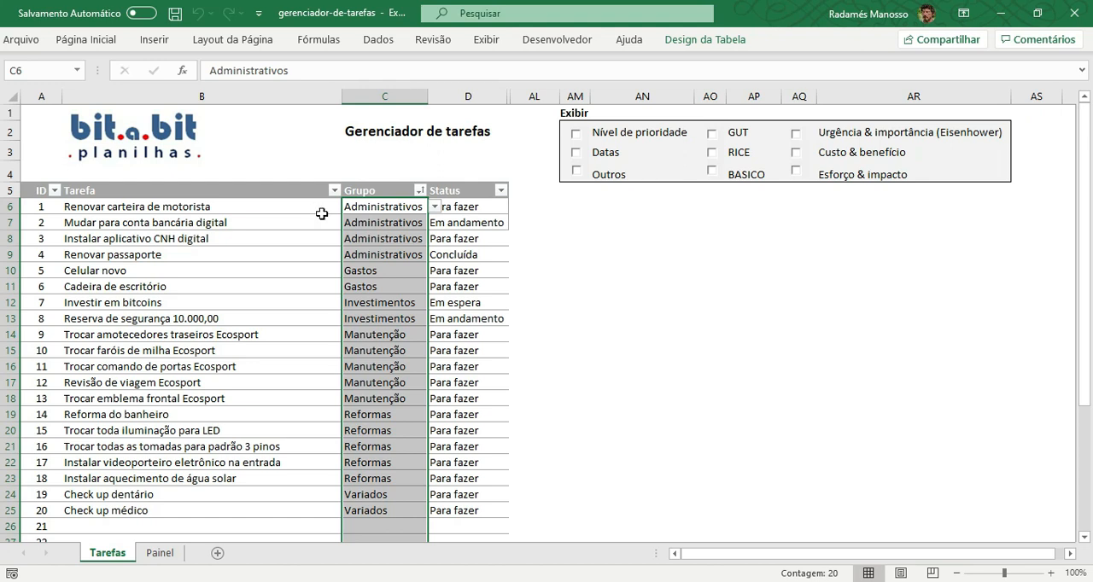
Inspect the status options offered for the first task and the reference lists on the Painel sheet, returning to Tarefas.
left_click(482, 207)
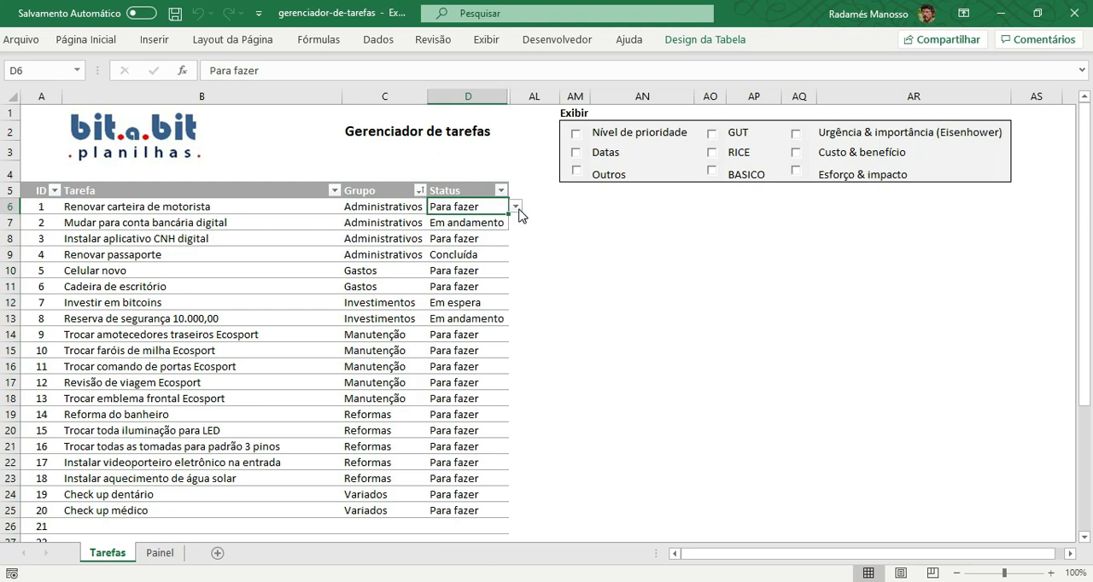
left_click(517, 209)
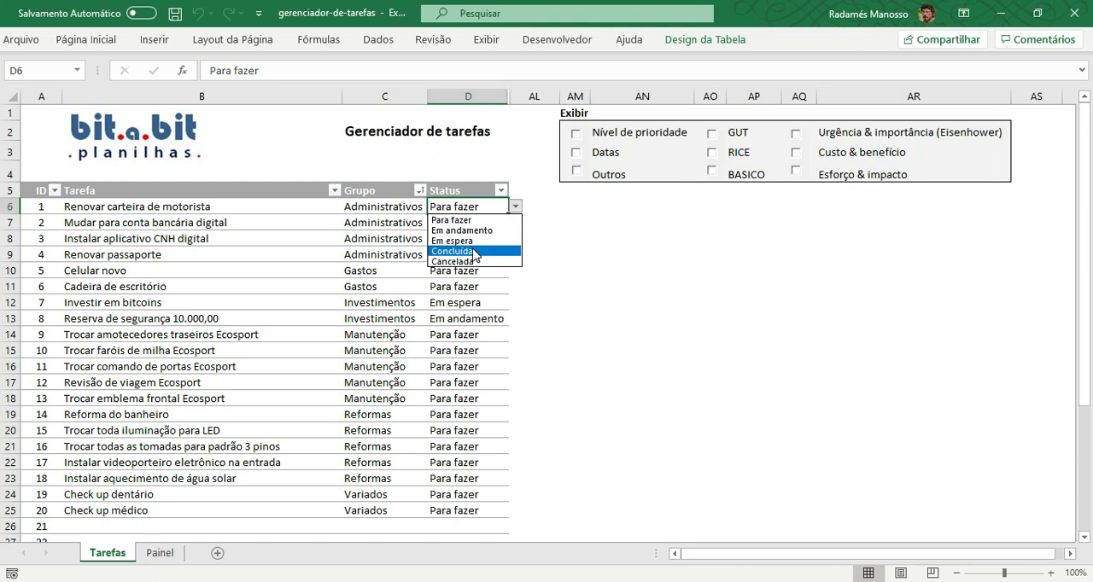
left_click(554, 291)
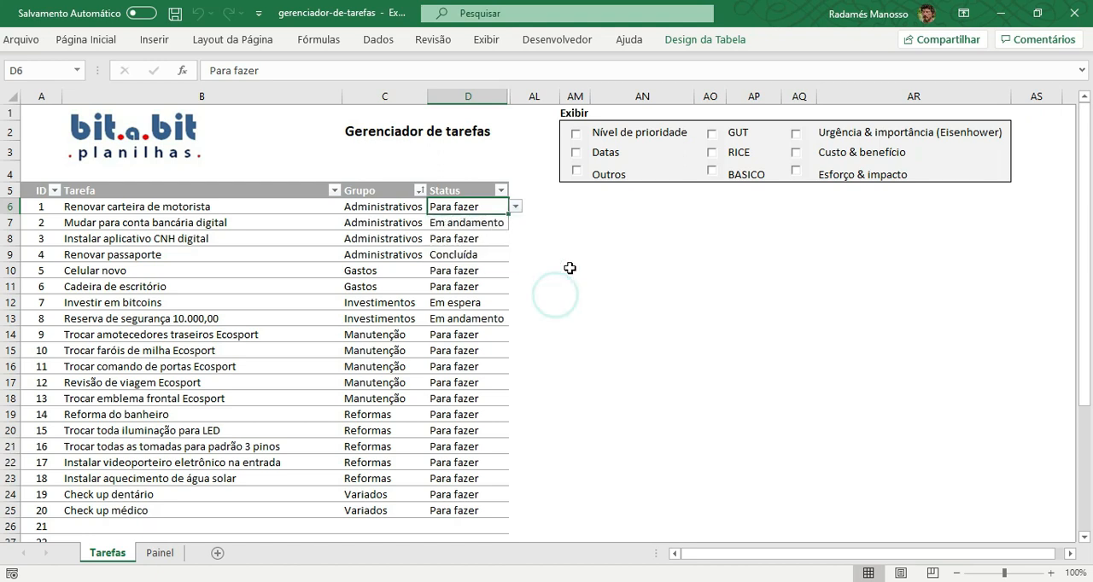
left_click(161, 553)
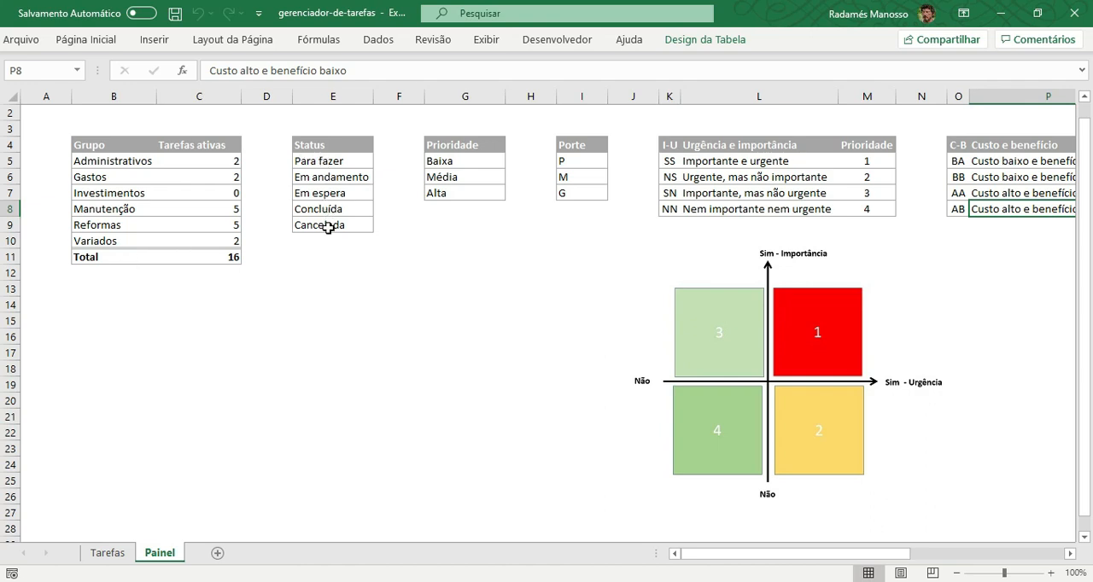
left_click(108, 553)
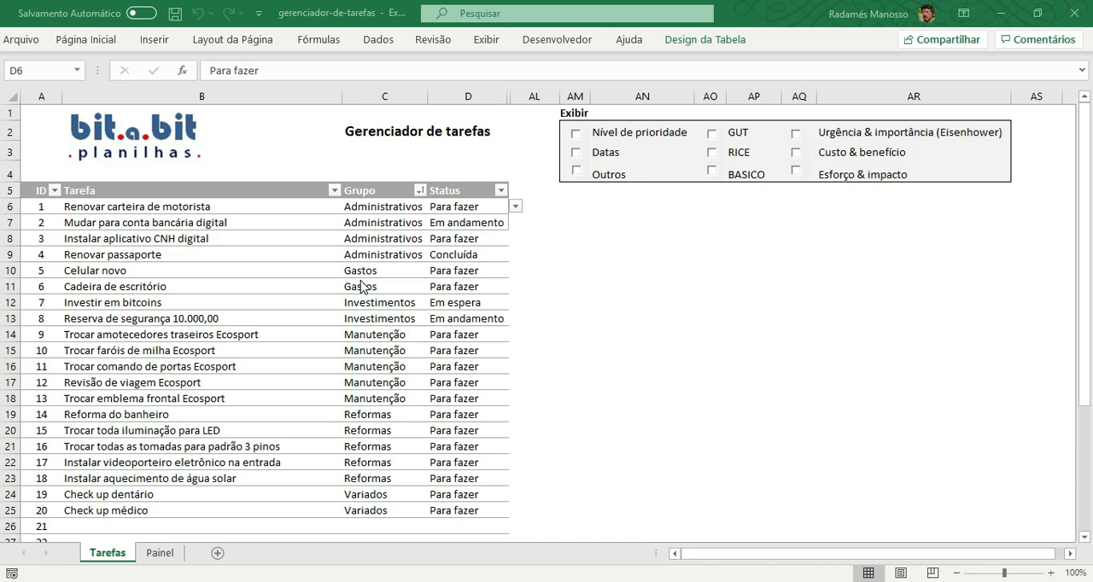
Filter the Status column to exclude Concluída and blank entries.
left_click(501, 192)
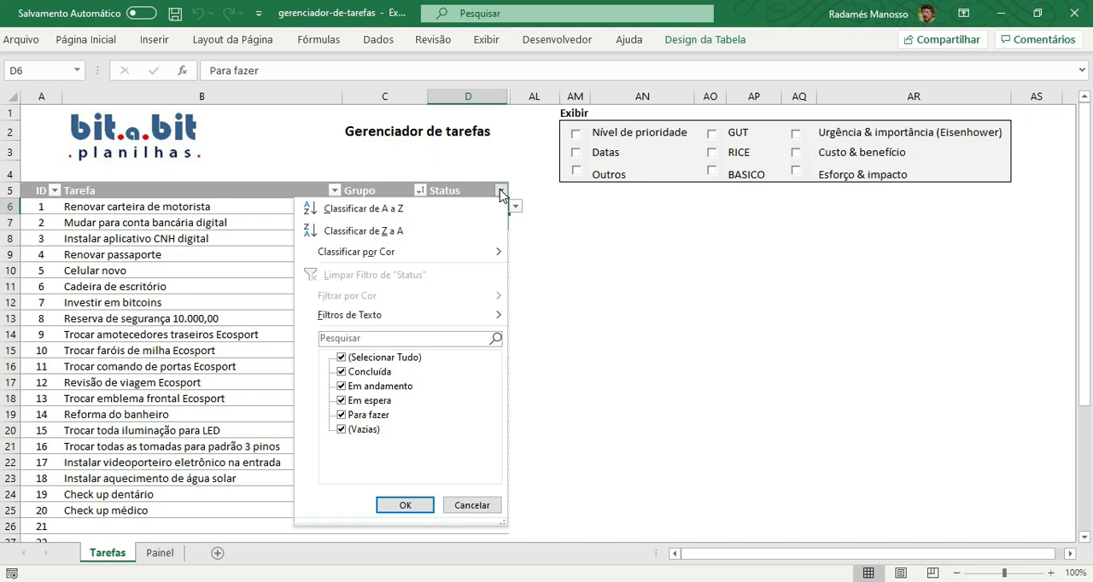
left_click(342, 431)
left_click(342, 372)
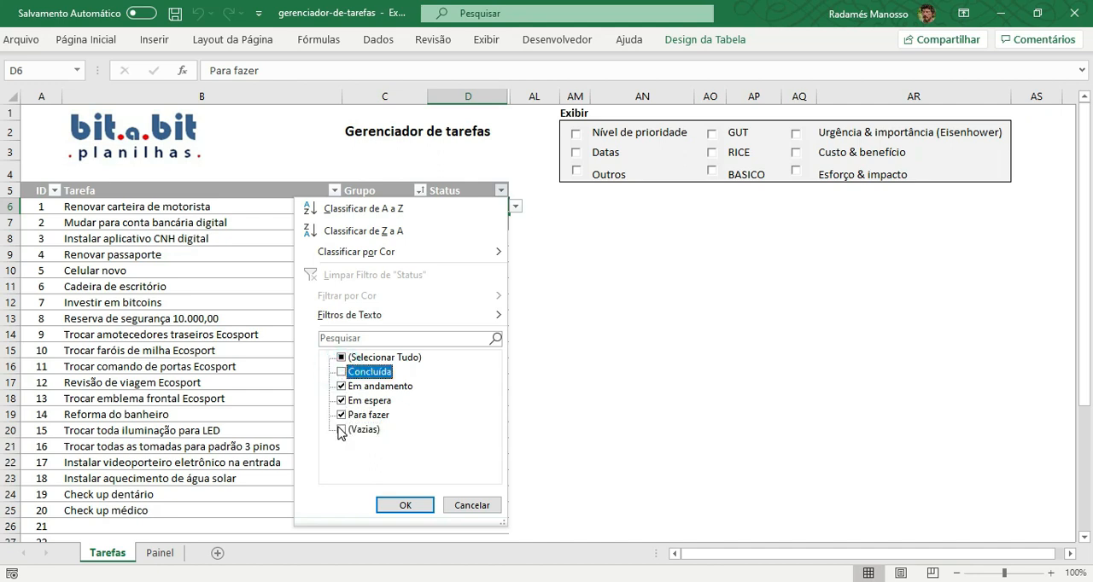
left_click(406, 505)
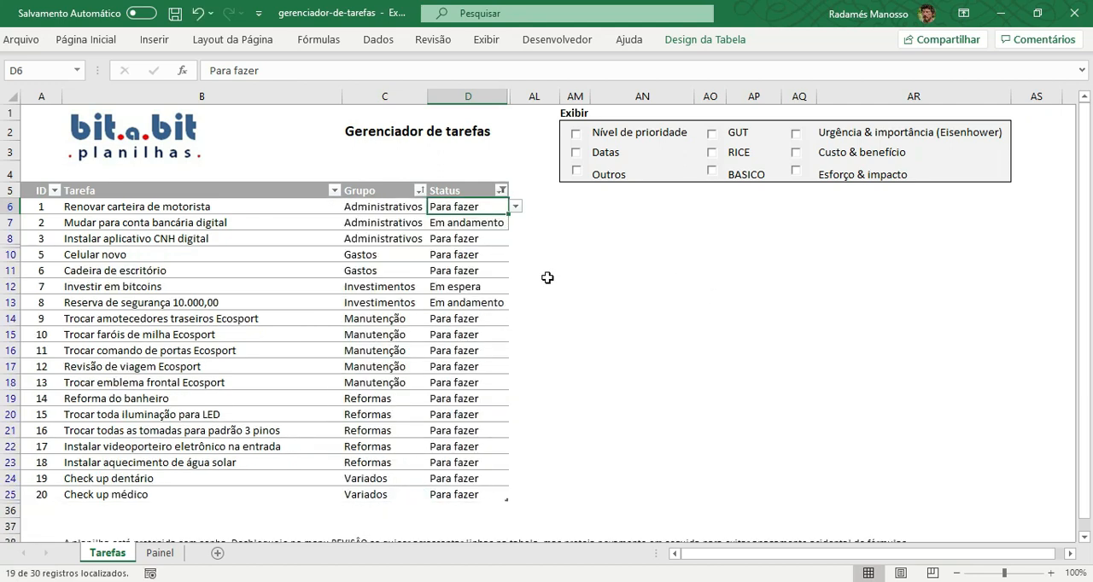
Filter the Status column to show only the Em espera tasks.
left_click(502, 189)
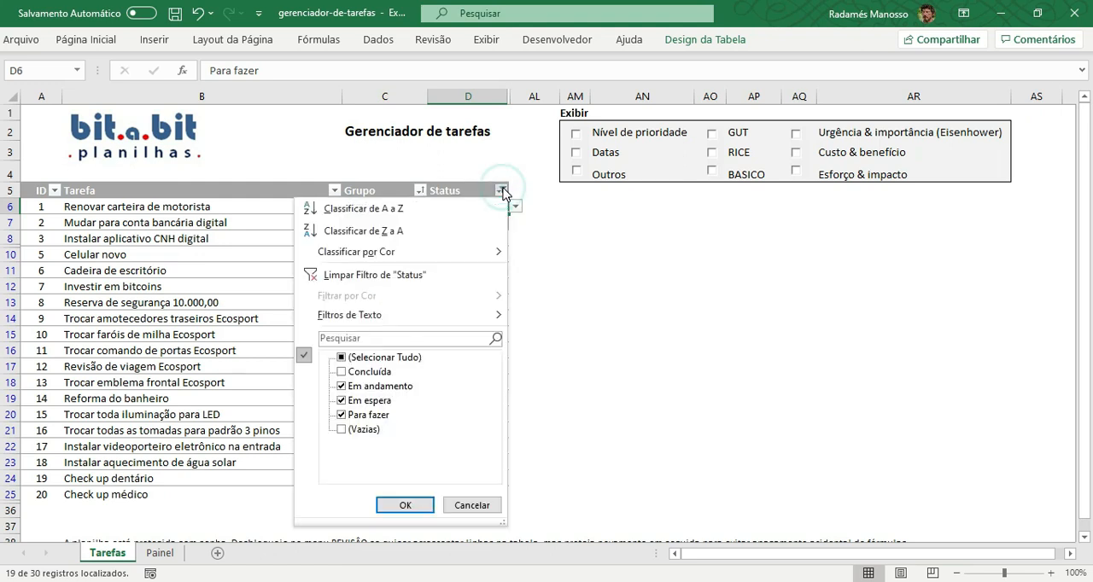
left_click(345, 360)
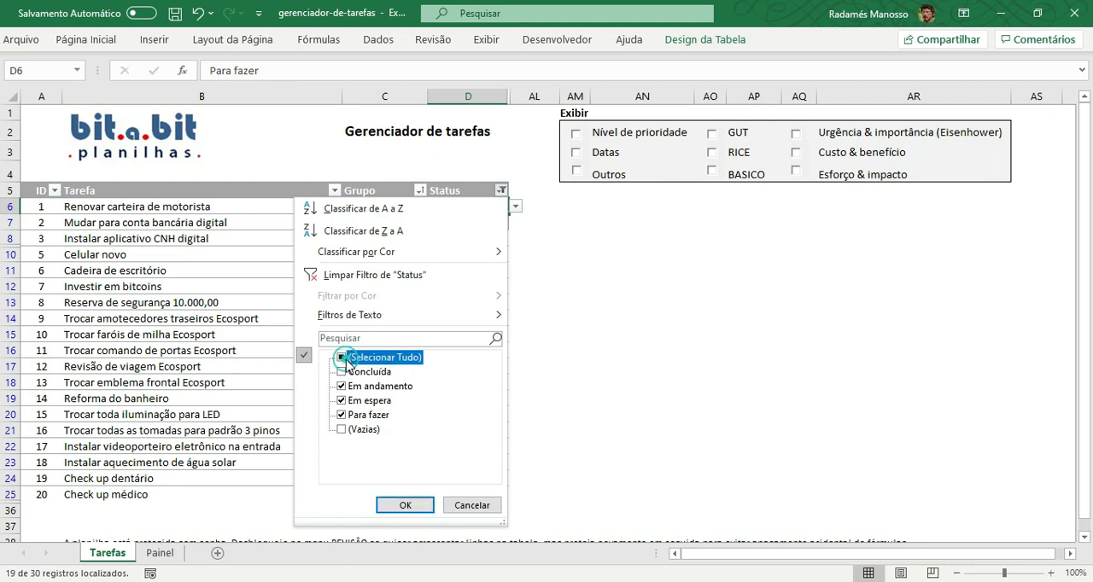
left_click(342, 358)
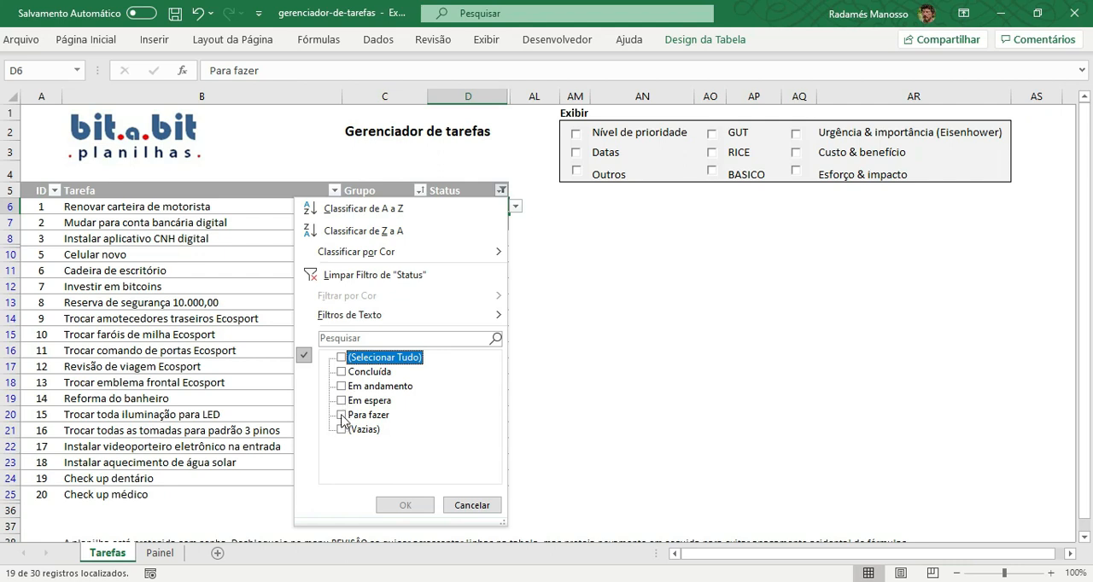
left_click(342, 414)
left_click(341, 415)
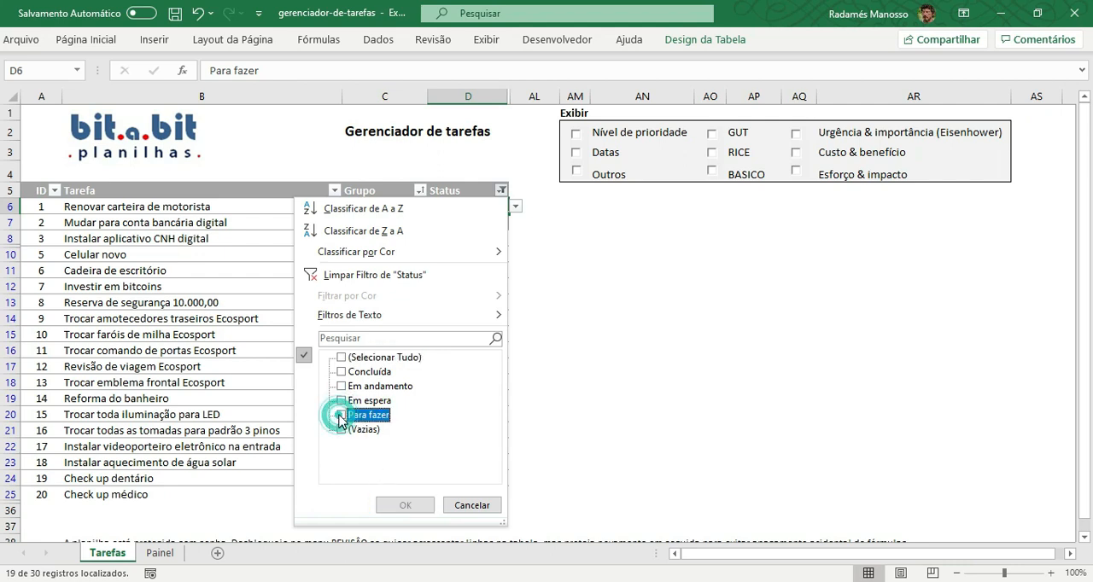
left_click(341, 401)
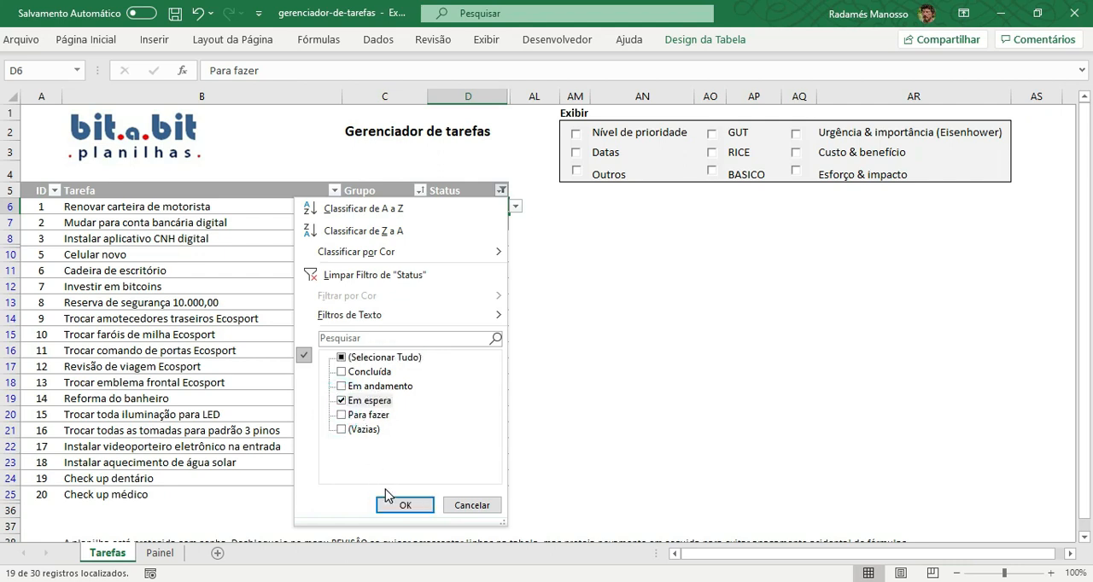
left_click(390, 506)
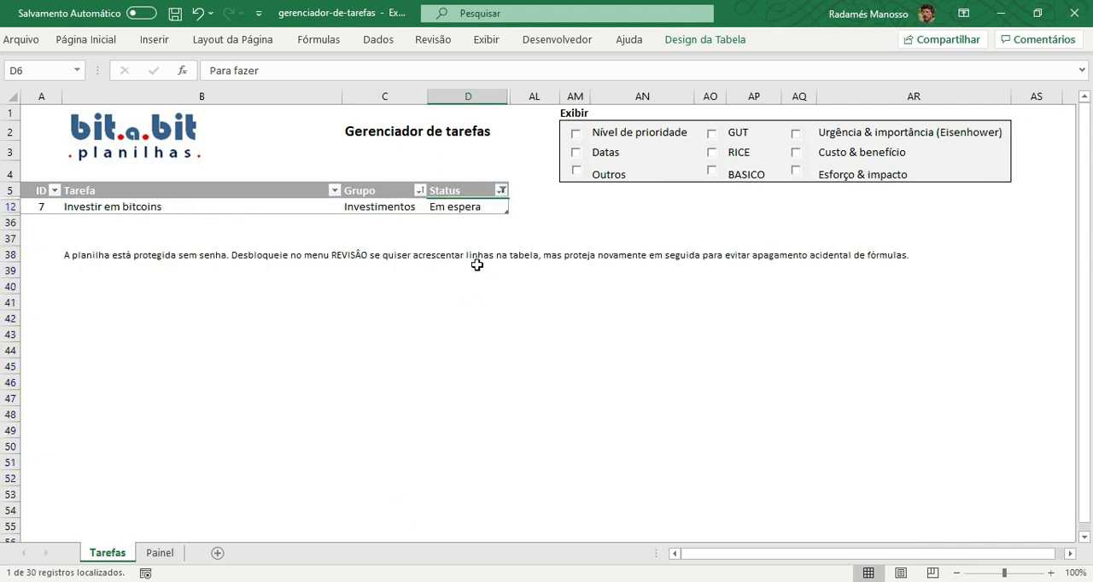
Reselect all values in the Status filter to show every task again.
left_click(503, 191)
left_click(342, 359)
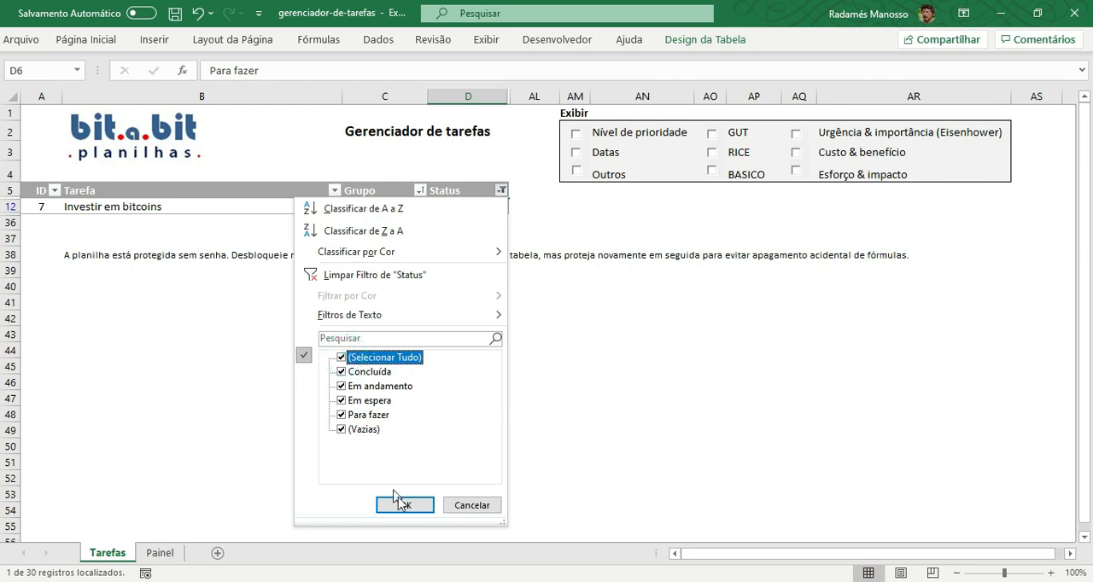
left_click(405, 505)
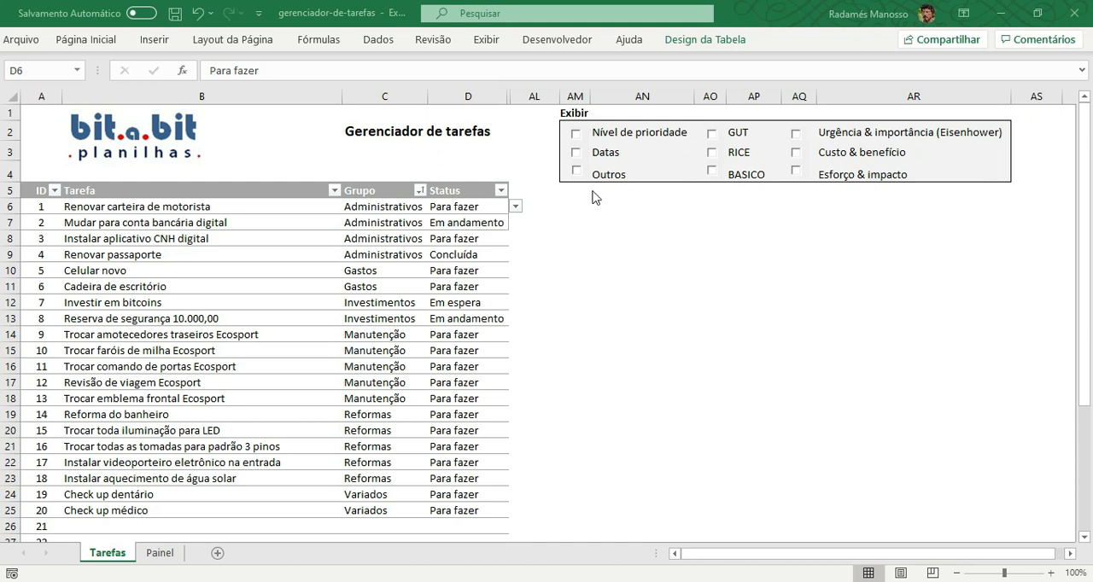
Display the Nível de prioridade column to inspect the level options for the first task, and hide it again.
left_click(577, 140)
left_click(577, 135)
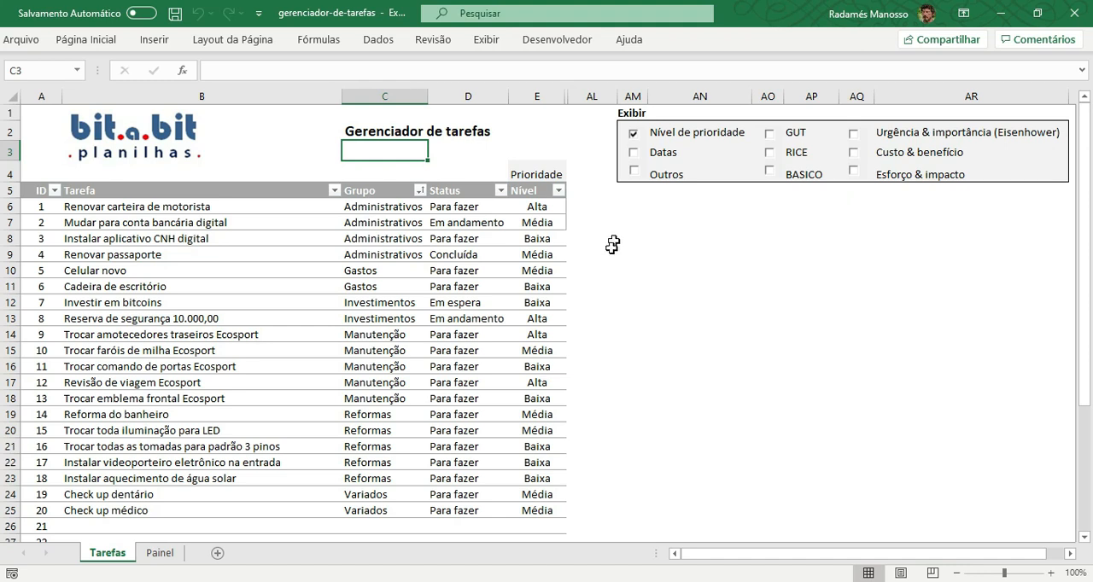
left_click(555, 210)
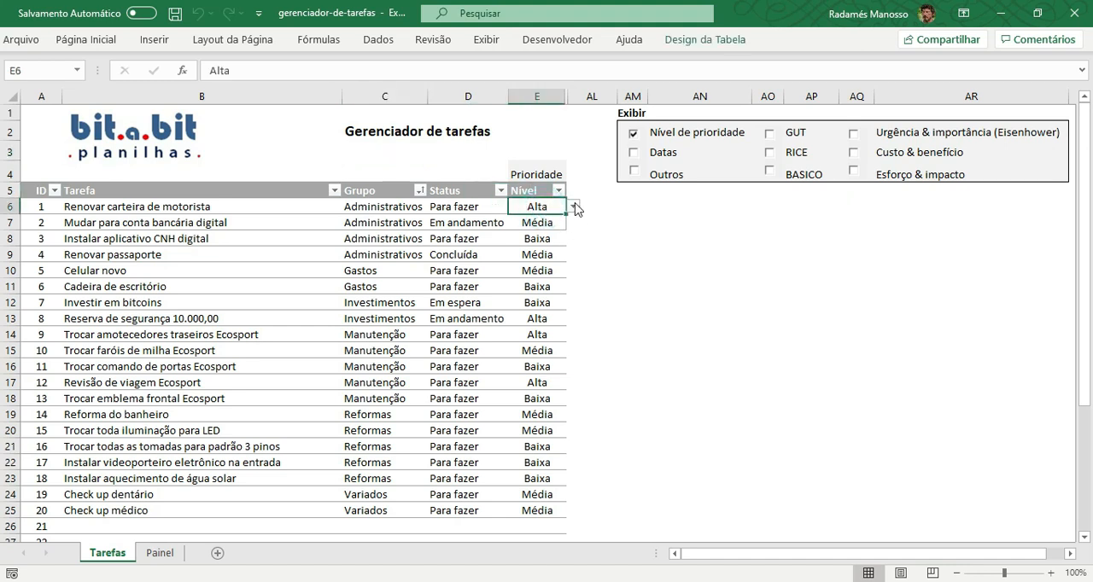
left_click(575, 207)
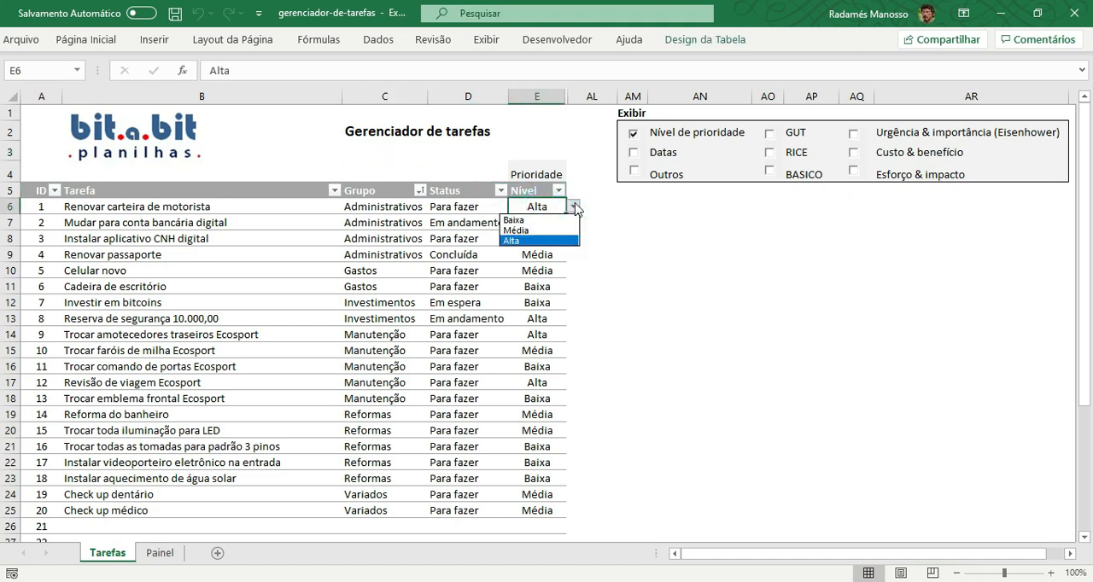
left_click(614, 263)
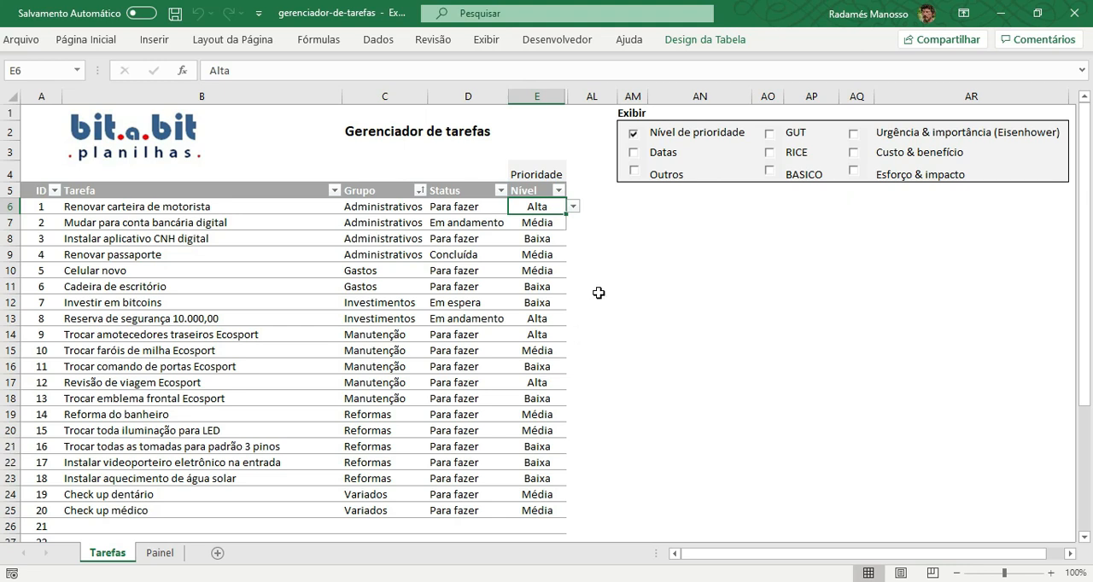
left_click(634, 134)
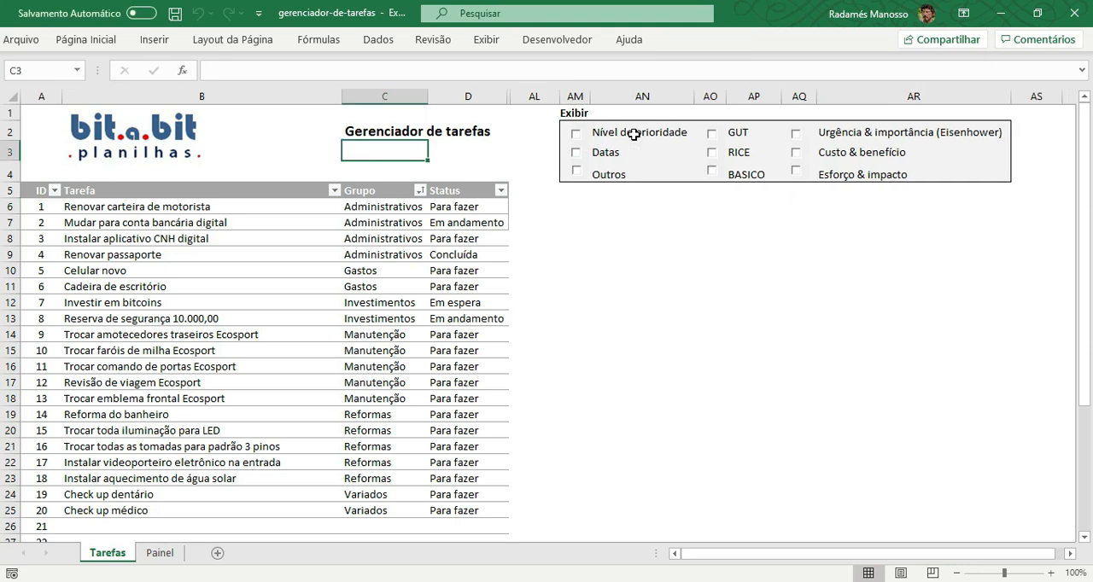
Display the Datas columns to inspect the Criação, Início, Duração and Término cells of the first task, and hide them again.
left_click(577, 153)
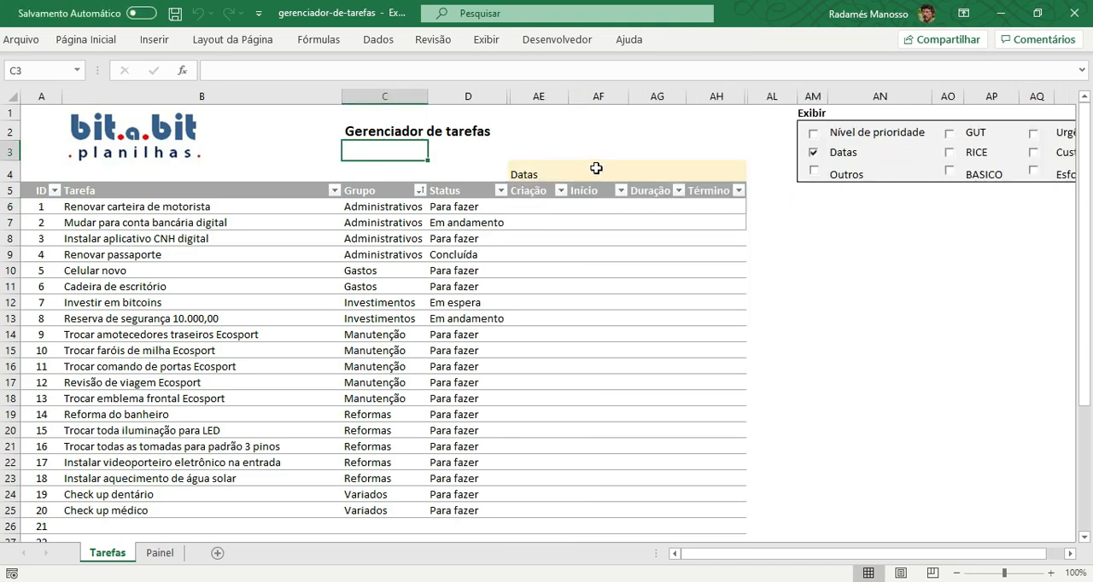
left_click(540, 206)
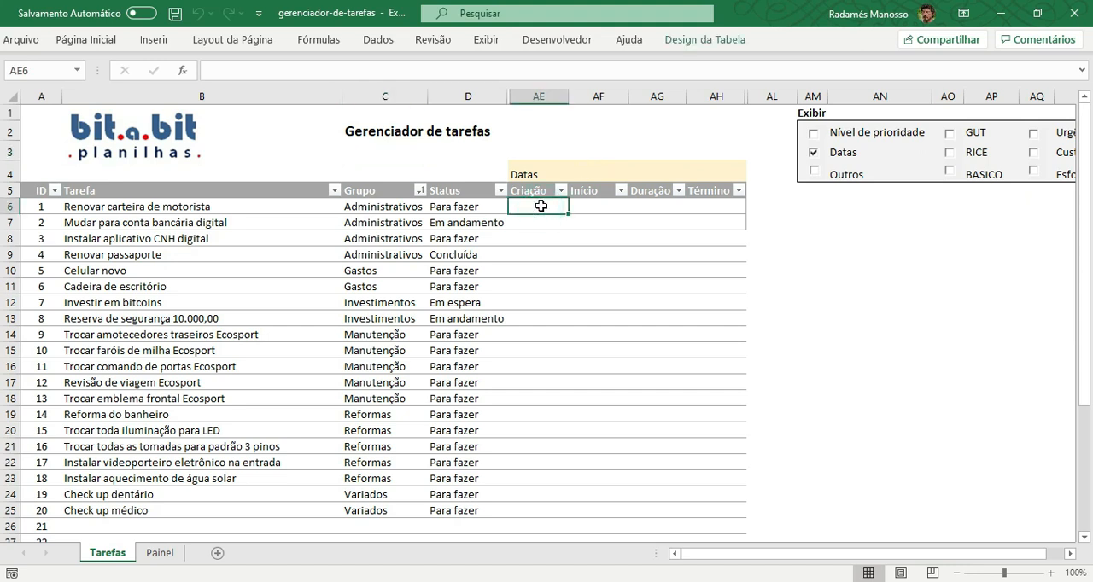
left_click(593, 206)
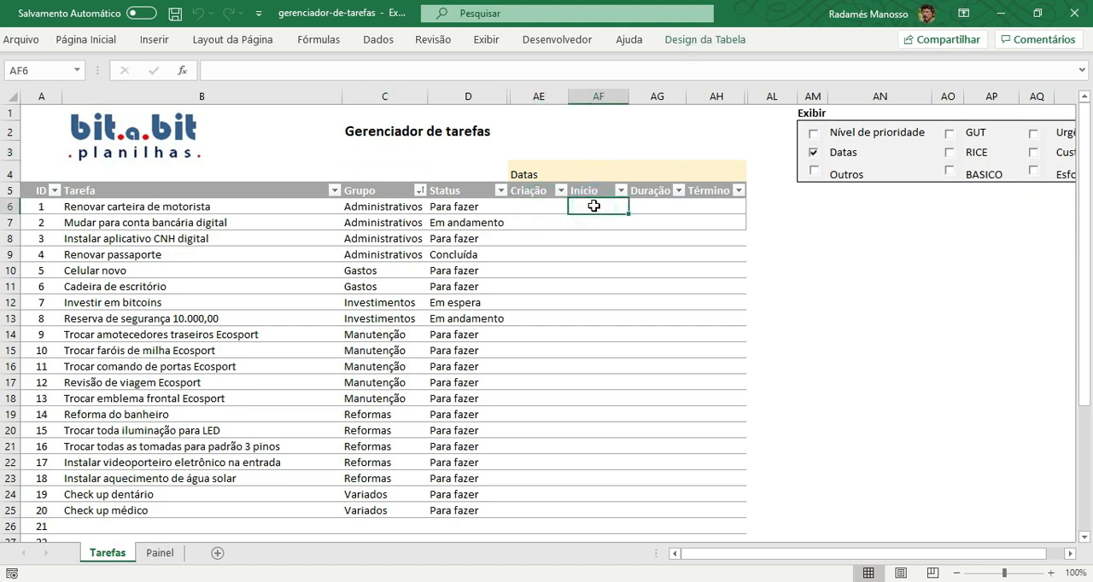
left_click(655, 205)
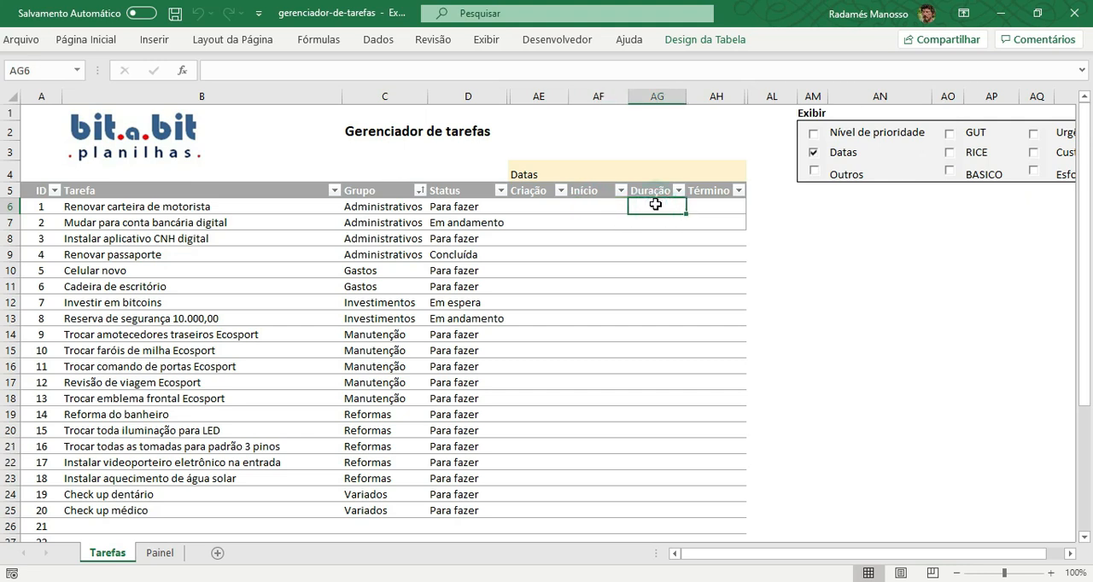
left_click(710, 206)
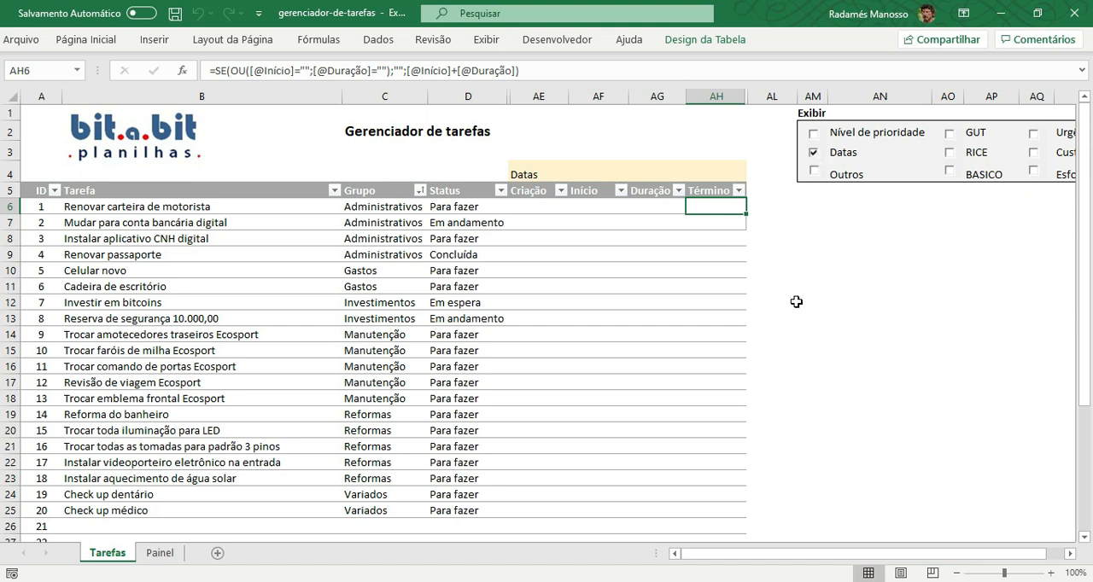
left_click(812, 154)
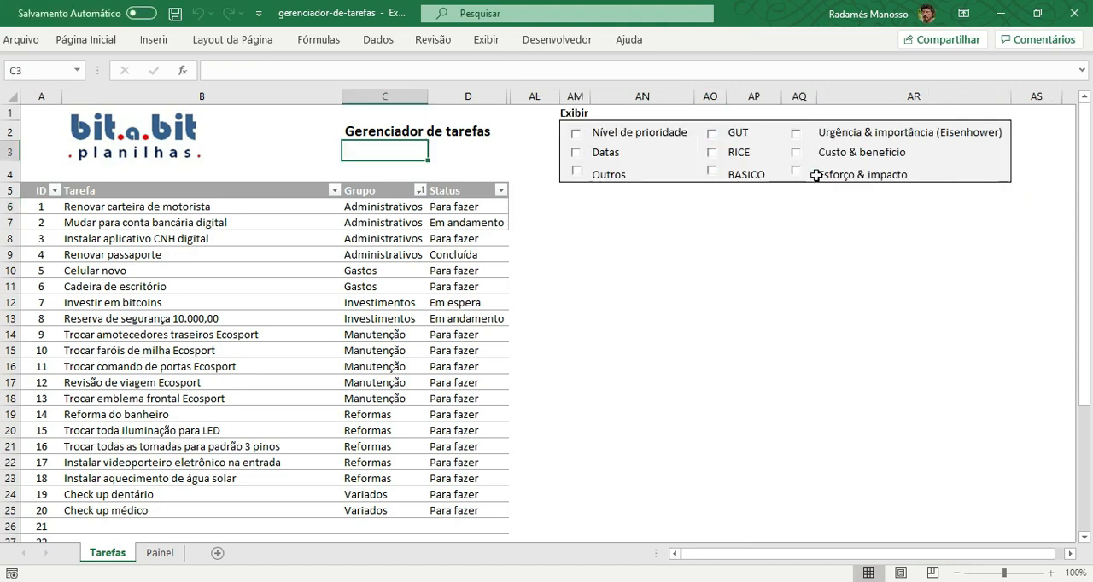
Display the Outros columns and inspect the Valor R$ entries of the five Manutenção tasks.
left_click(575, 169)
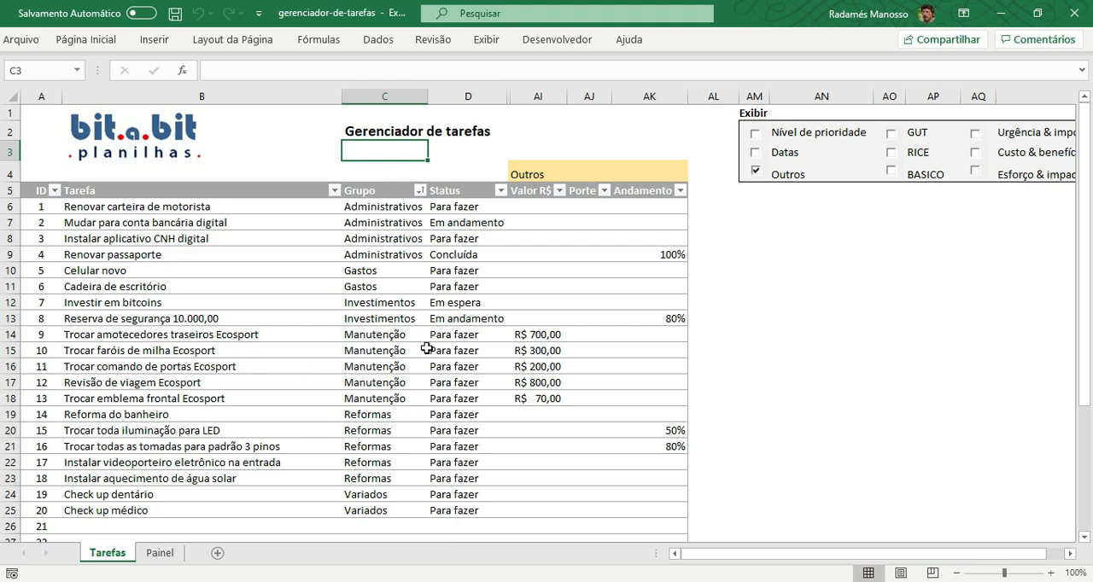
left_click(540, 335)
left_click(539, 351)
left_click(537, 367)
left_click(534, 383)
left_click(533, 400)
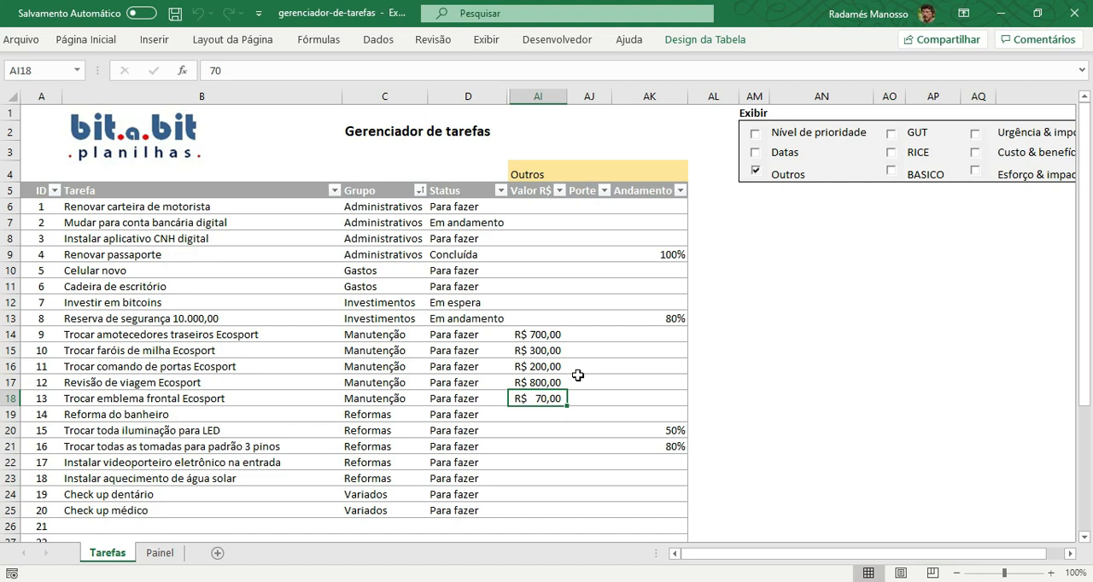
Inspect the size options offered in the Porte cell of the first task without choosing one.
left_click(588, 209)
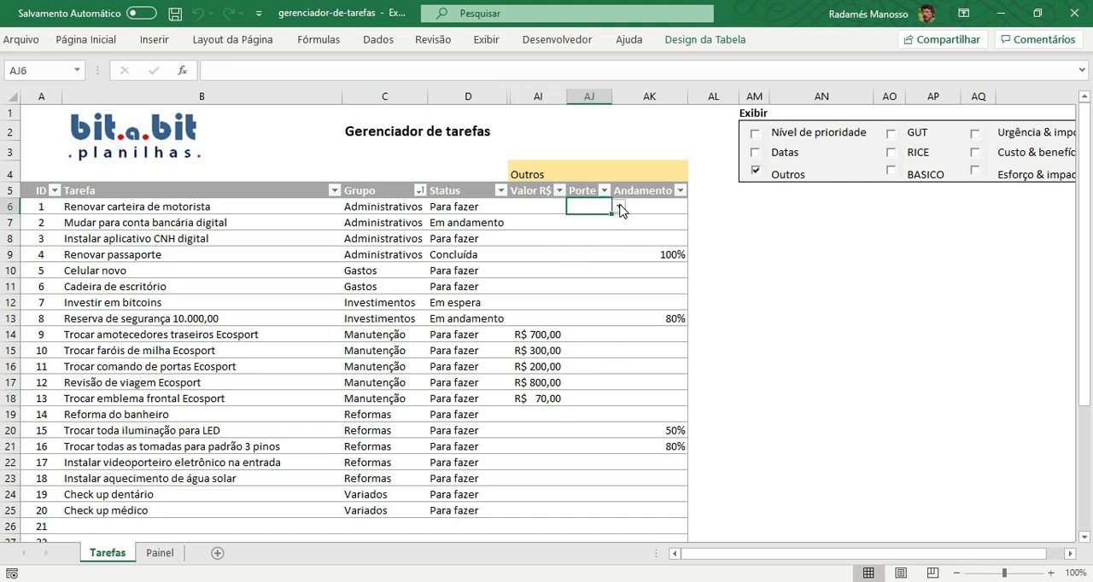
left_click(619, 207)
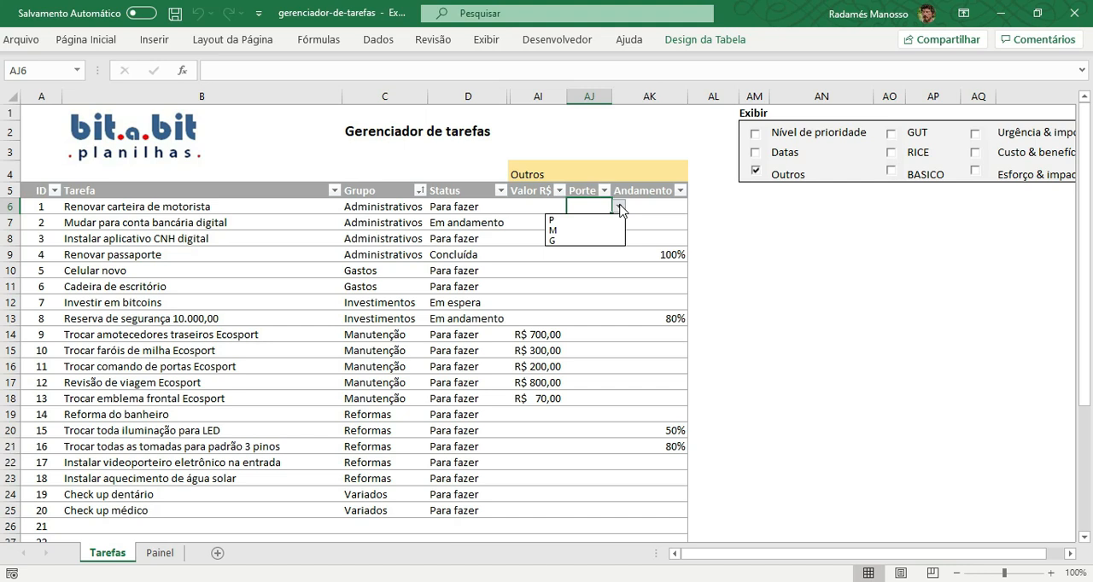
left_click(619, 208)
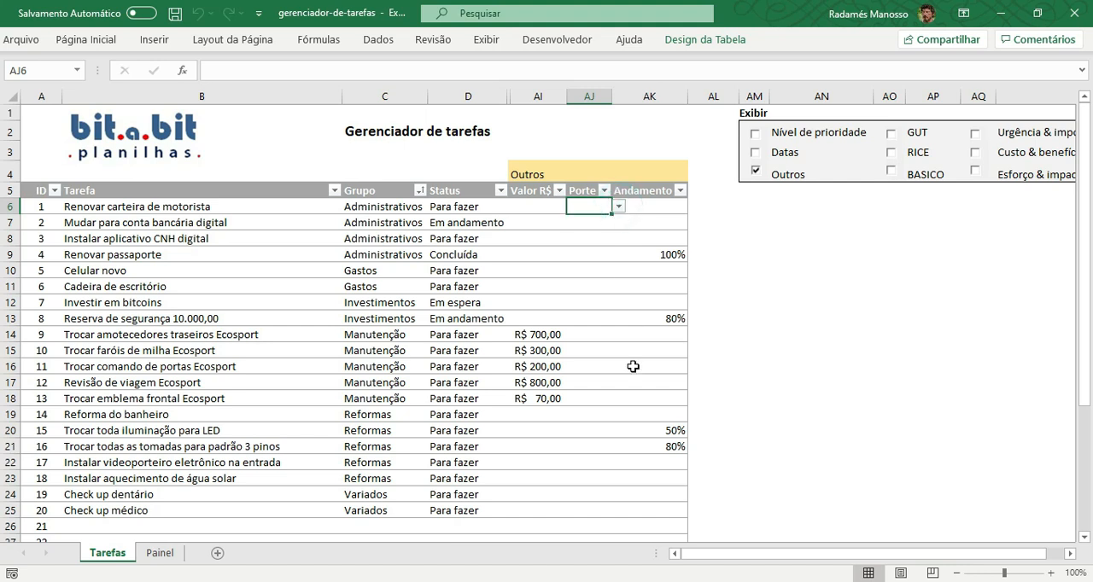
Inspect the Andamento entries of the passport, LED lighting and 3-pin socket tasks, and hide the Outros columns.
left_click(657, 257)
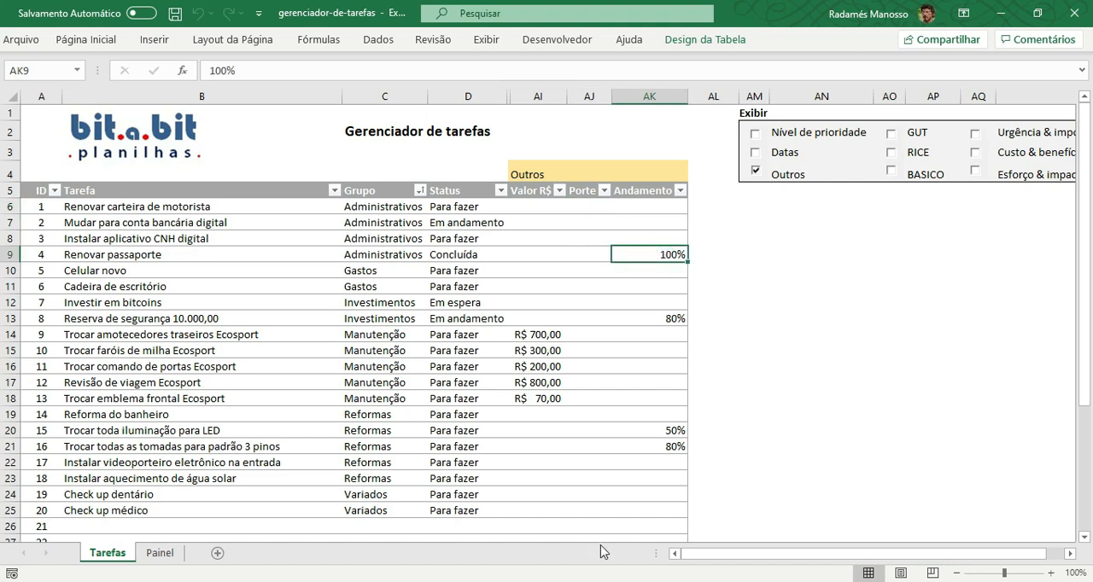
left_click(647, 433)
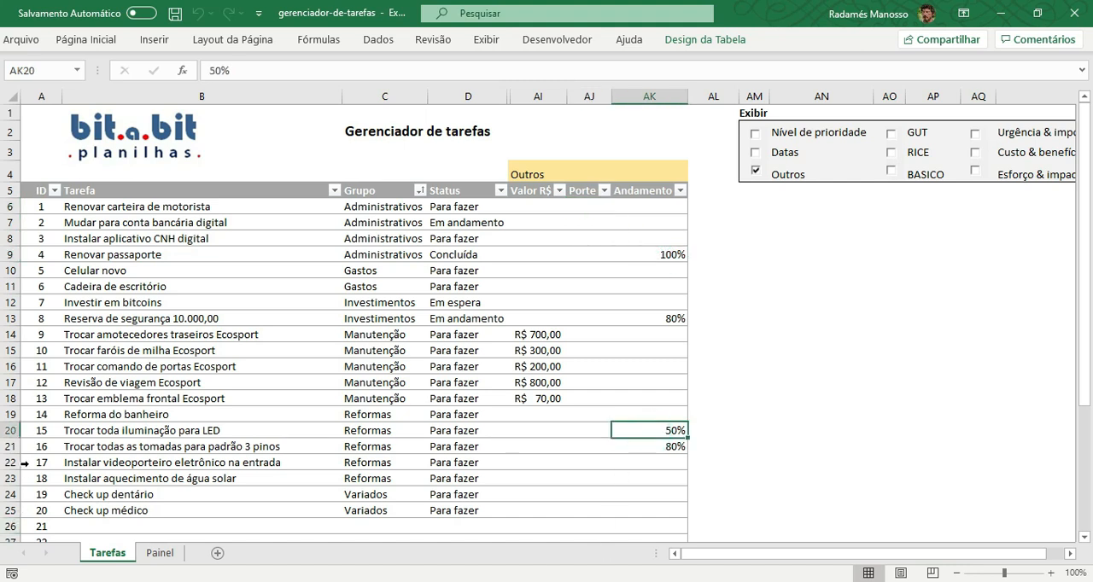
left_click(12, 431)
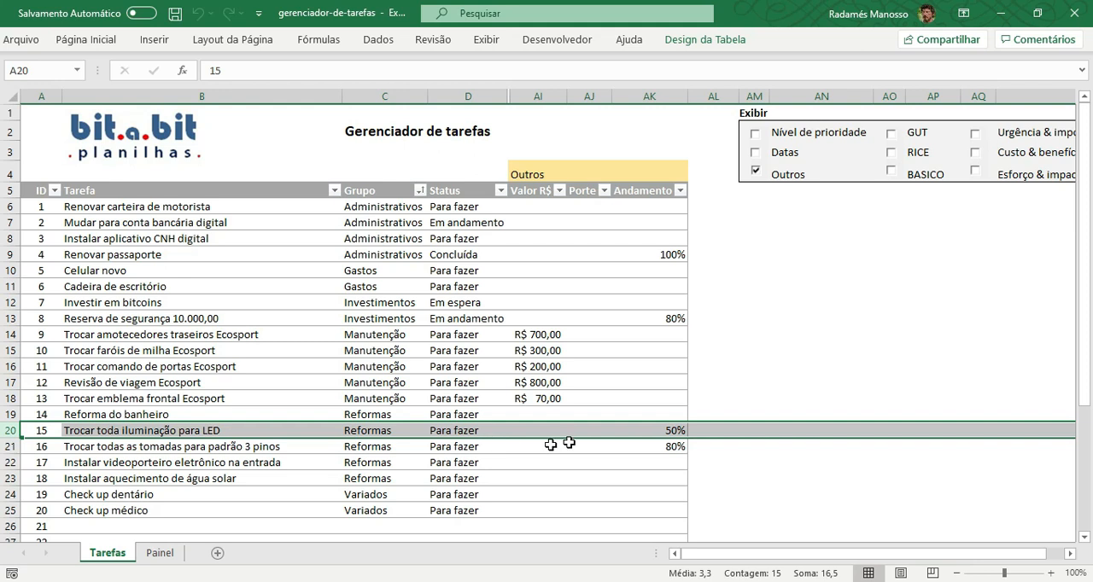
left_click(670, 432)
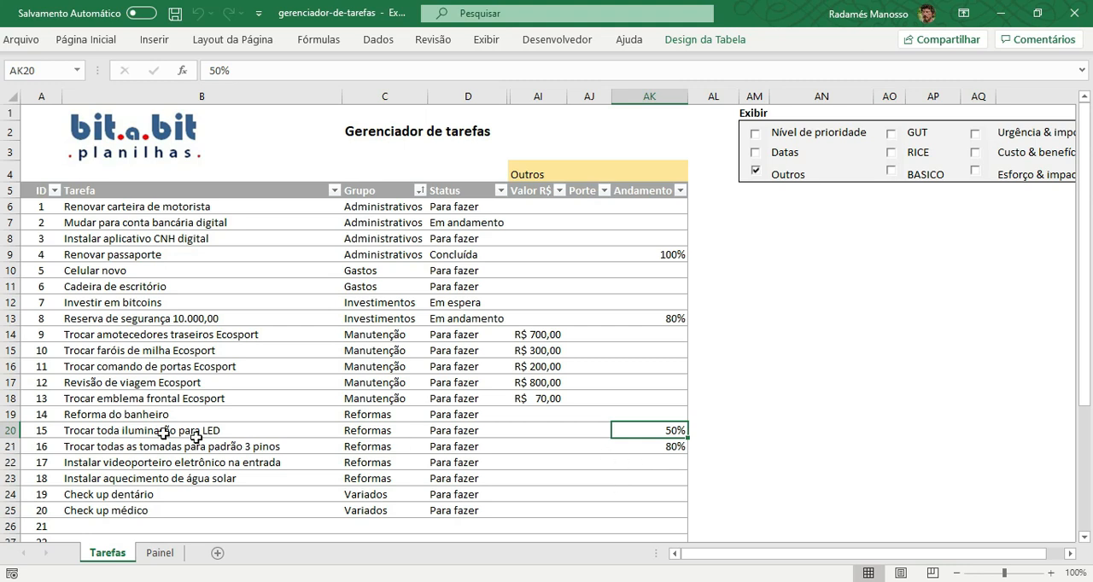
left_click(12, 447)
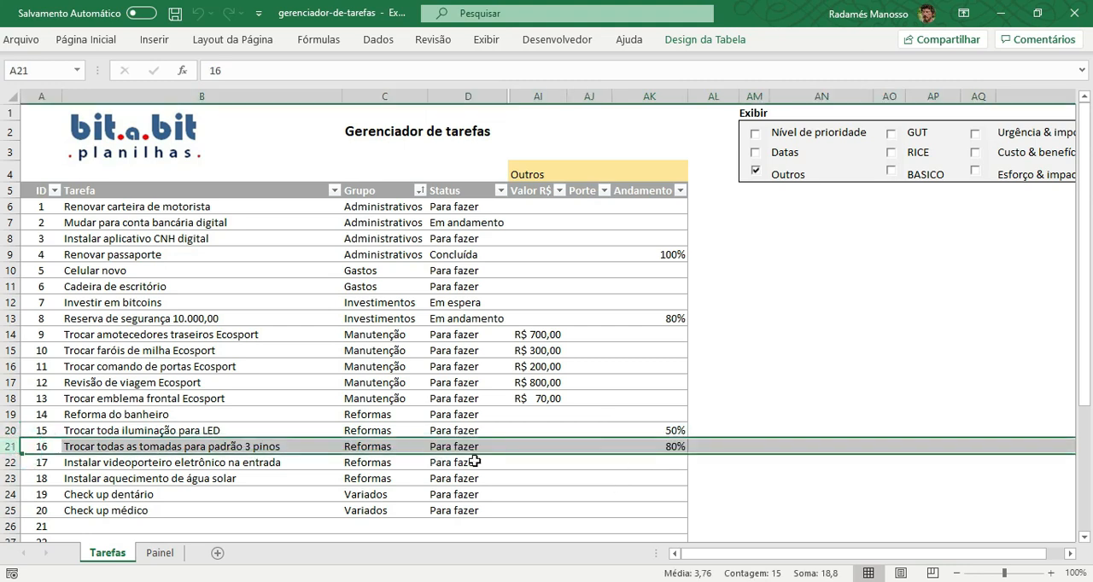
left_click(672, 446)
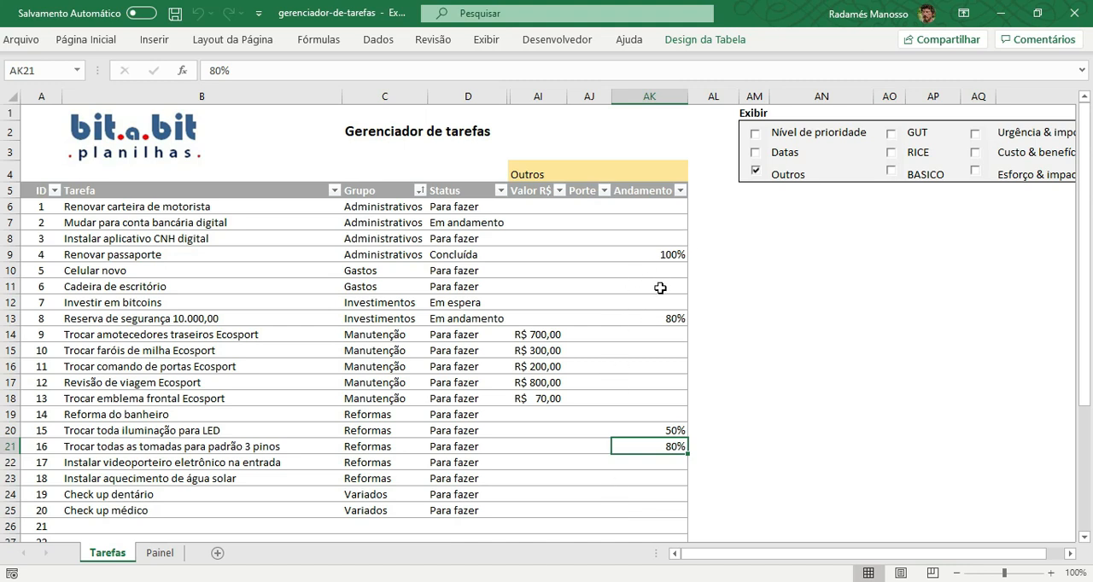
left_click(755, 171)
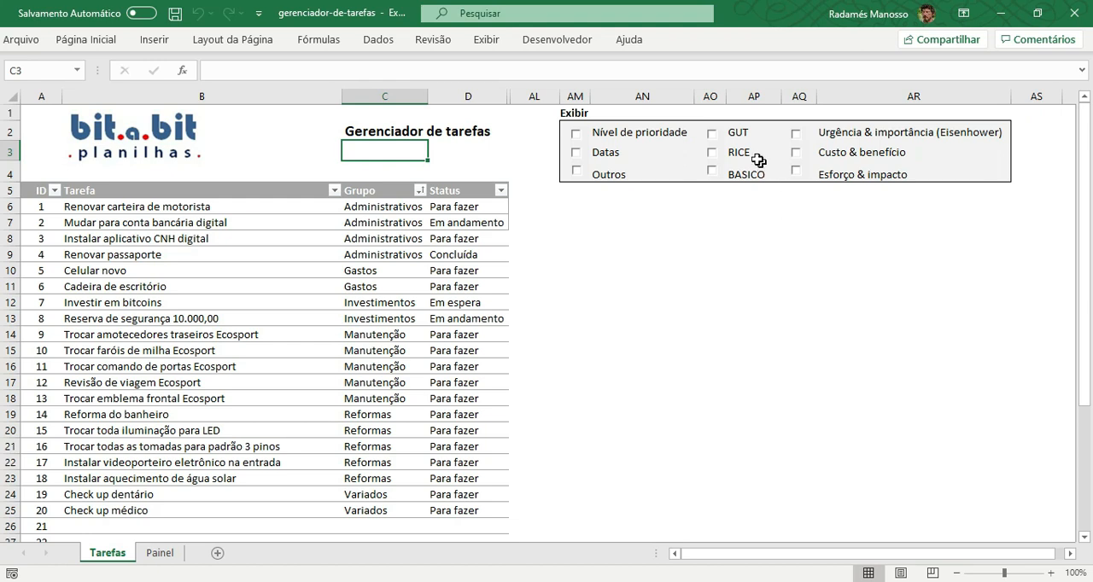
Highlight the six prioritization methods in the Exibir box, from GUT to BASICO and from Urgência & importância to Esforço & impacto.
left_click(758, 131)
left_click_drag(757, 132, 758, 174)
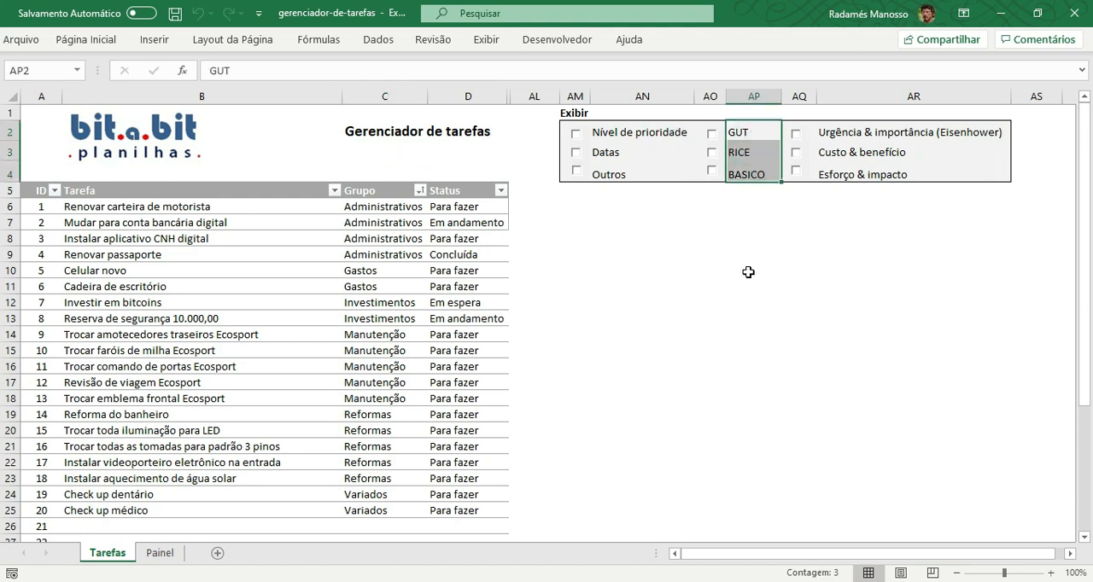
left_click(871, 132)
left_click_drag(871, 132, 872, 175)
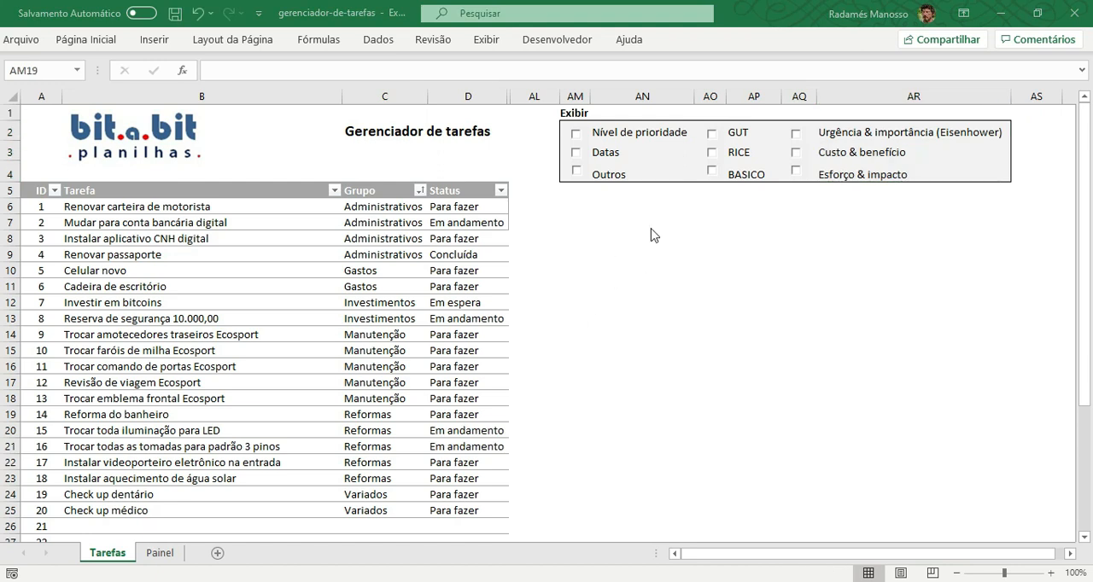
Display the GUT columns and examine the five Manutenção tasks in rows 14 to 18.
left_click(711, 136)
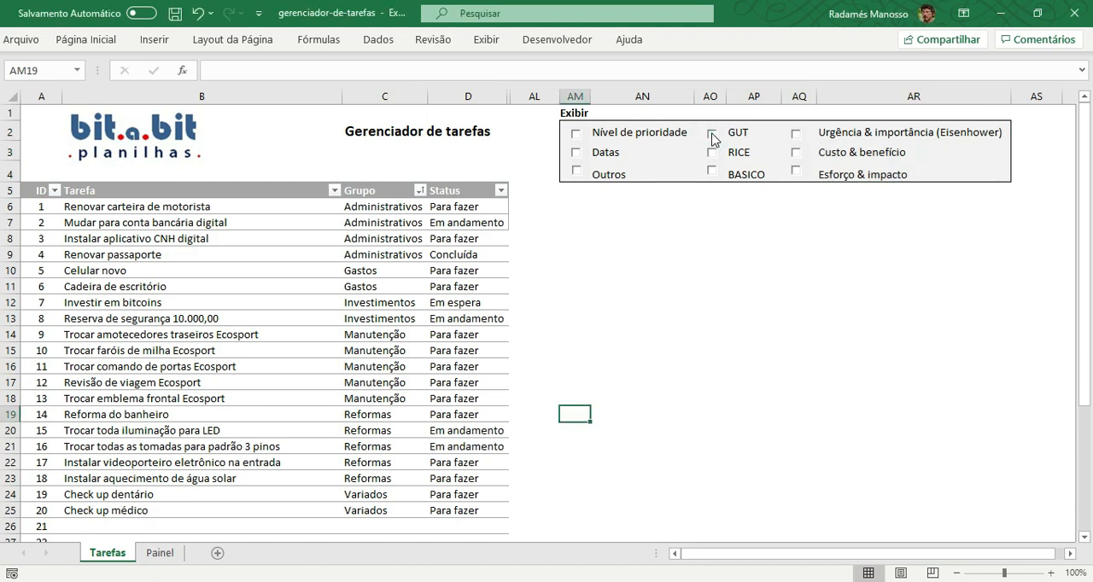
left_click(713, 136)
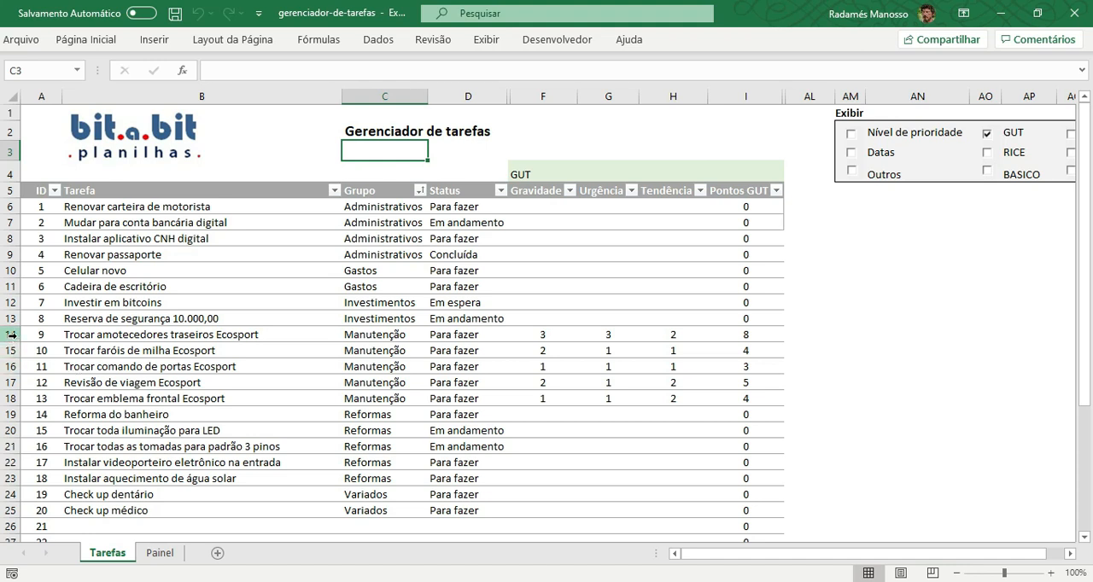
left_click_drag(12, 335, 6, 398)
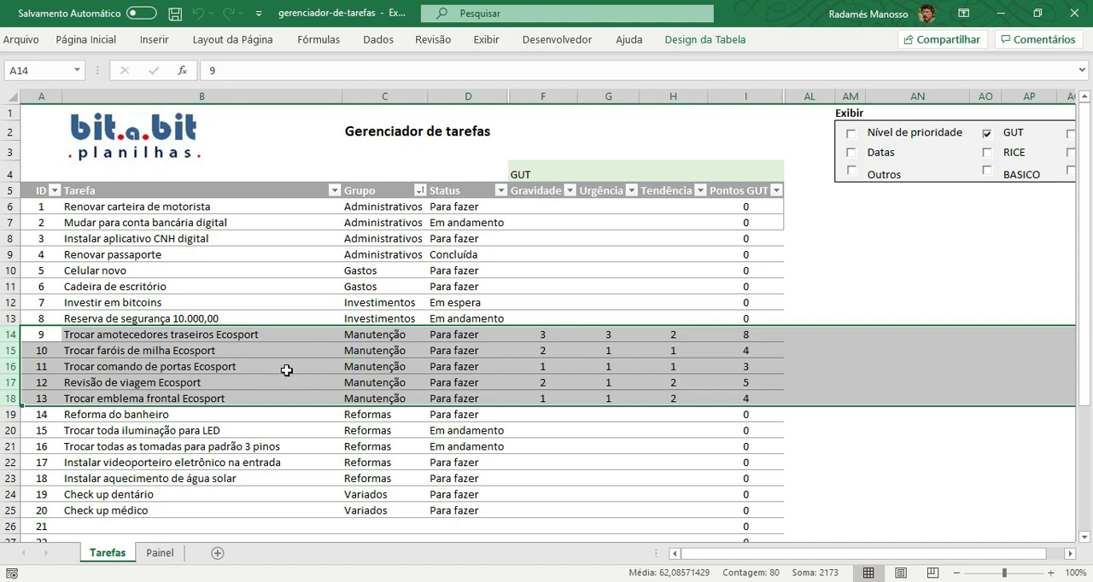
left_click(274, 335)
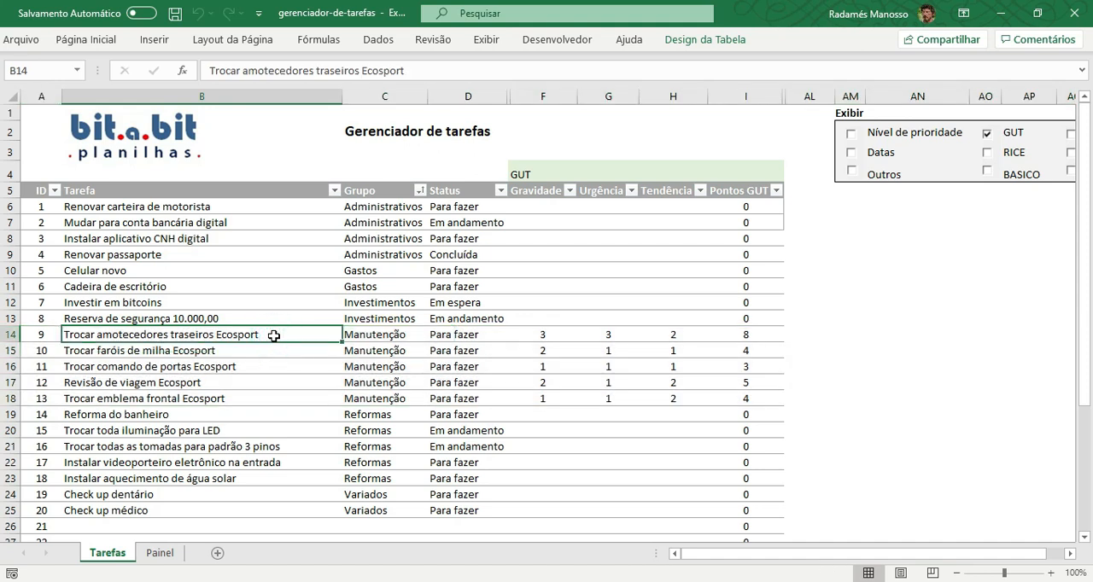
left_click(254, 350)
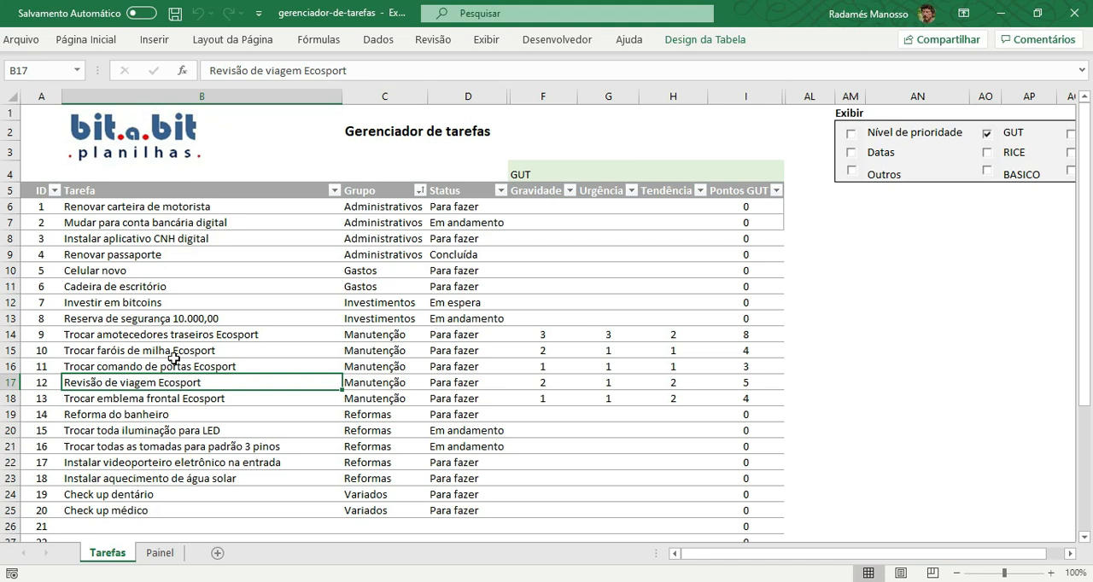
Inspect the Gravidade, Urgência and Tendência scores of the rear shock absorber task in row 14.
left_click(12, 336)
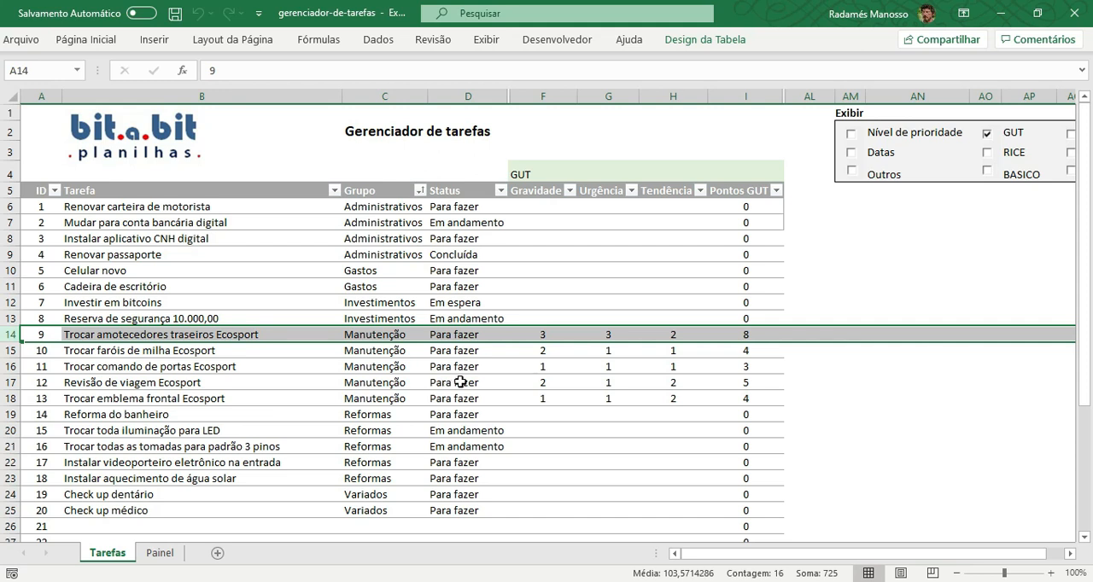
left_click(541, 334)
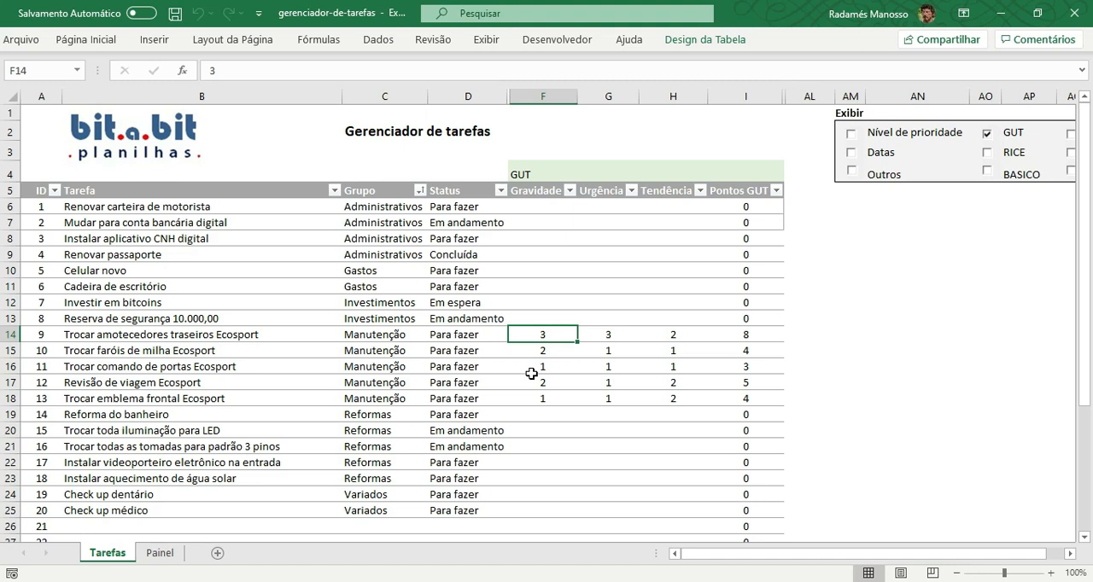
left_click(607, 337)
type("3")
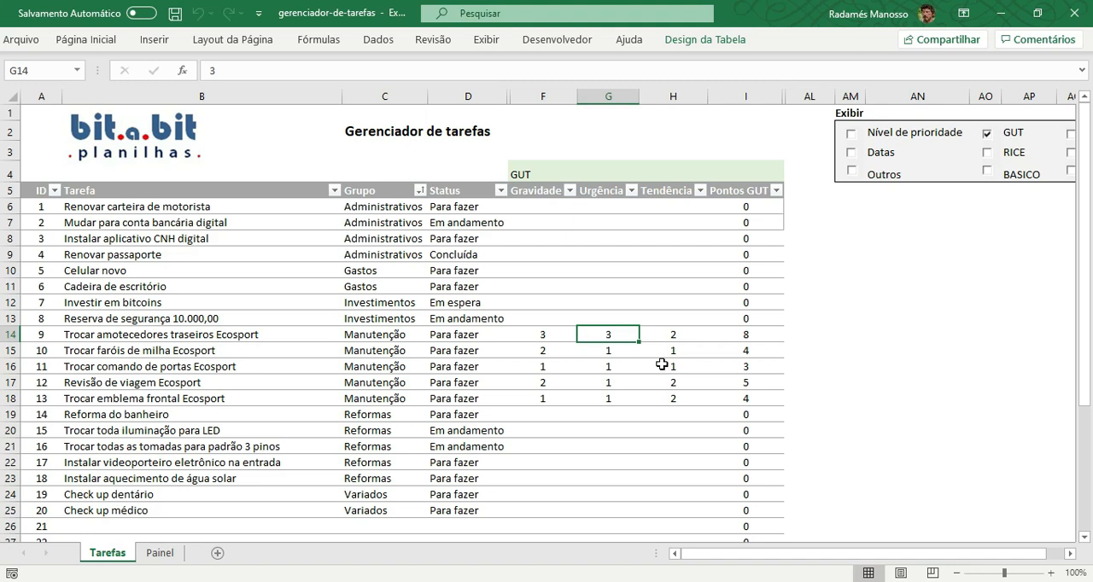
left_click(668, 338)
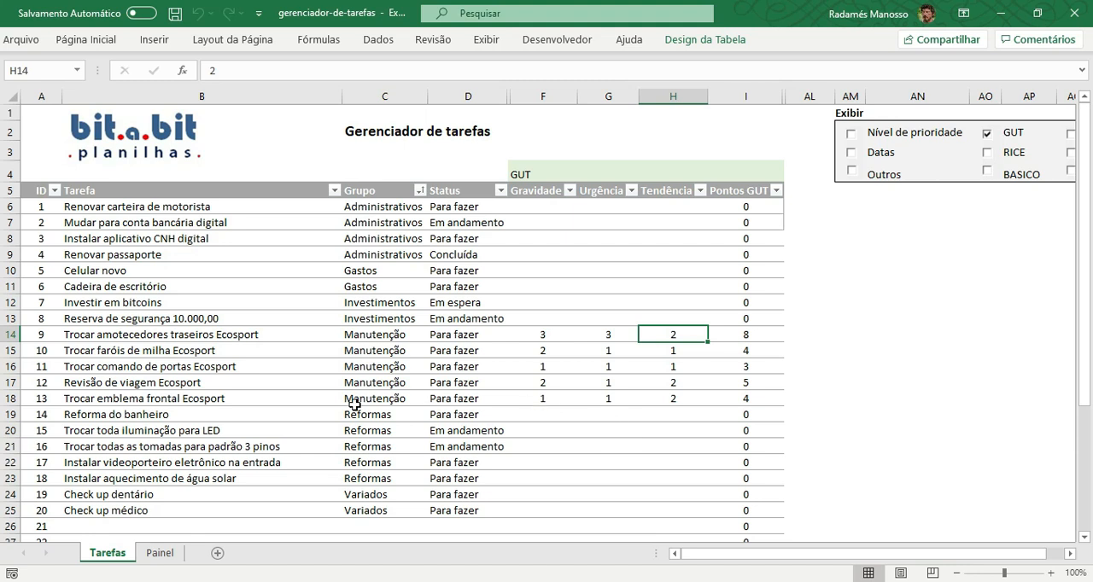
Inspect the Gravidade, Urgência and Tendência scores of the Revisão de viagem Ecosport task.
left_click(12, 382)
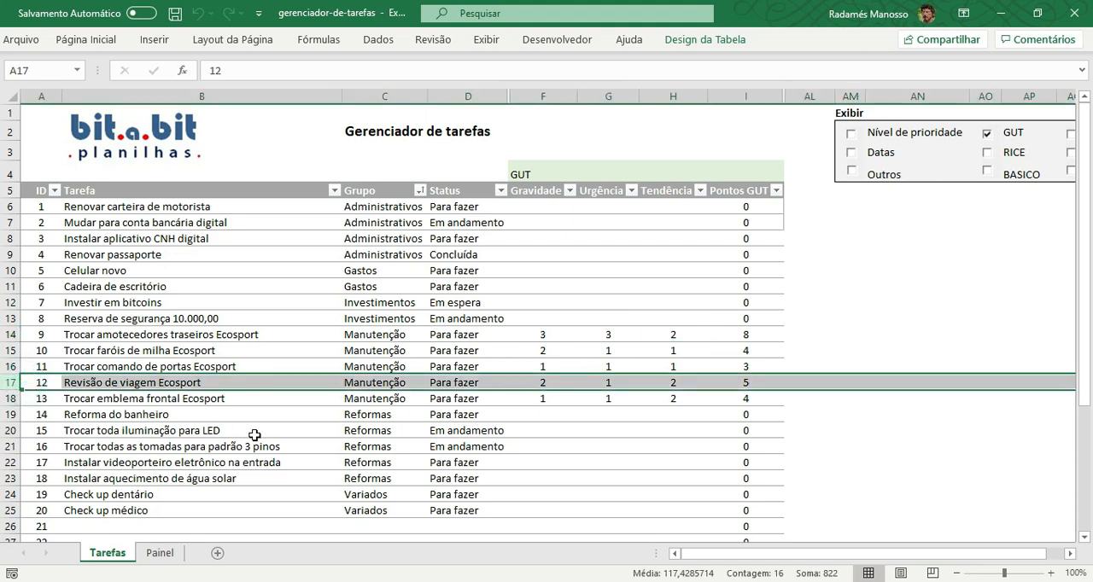
left_click(537, 385)
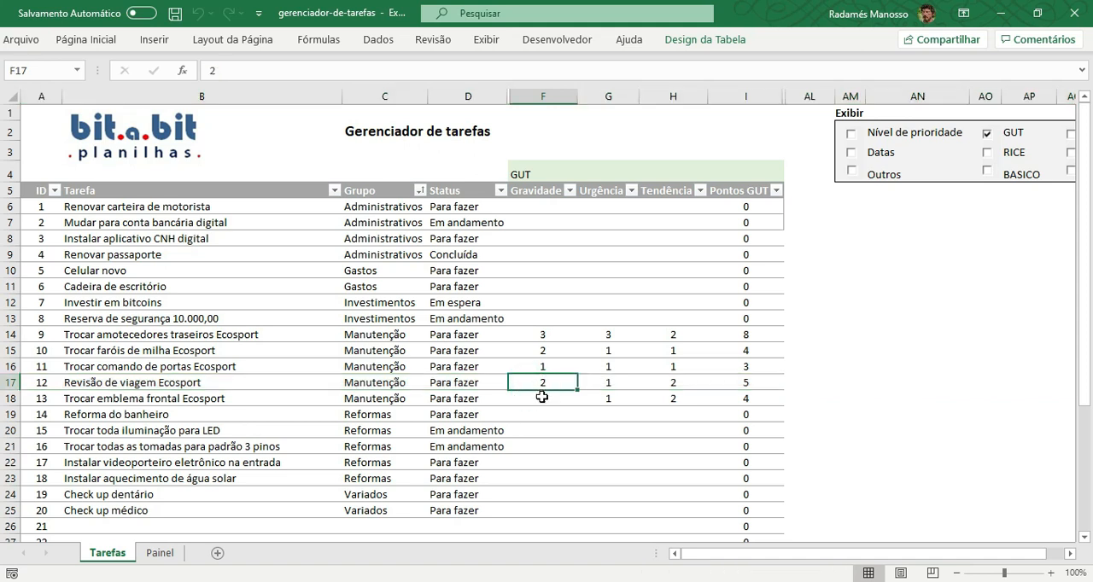
left_click(608, 385)
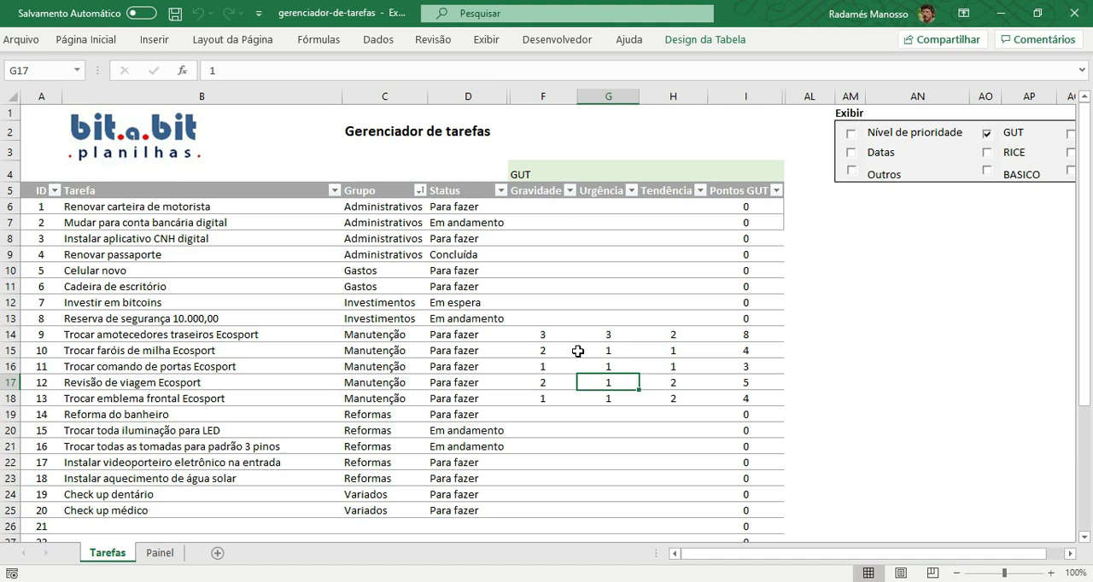
left_click(666, 388)
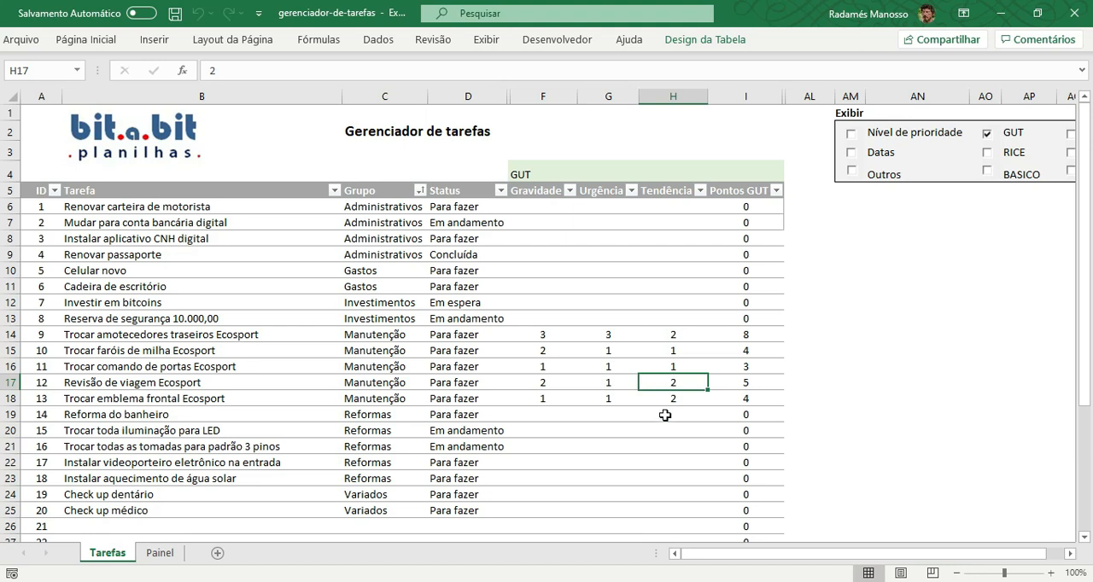
Inspect the Gravidade, Urgência and Tendência scores of the Trocar faróis de milha Ecosport task.
left_click(12, 349)
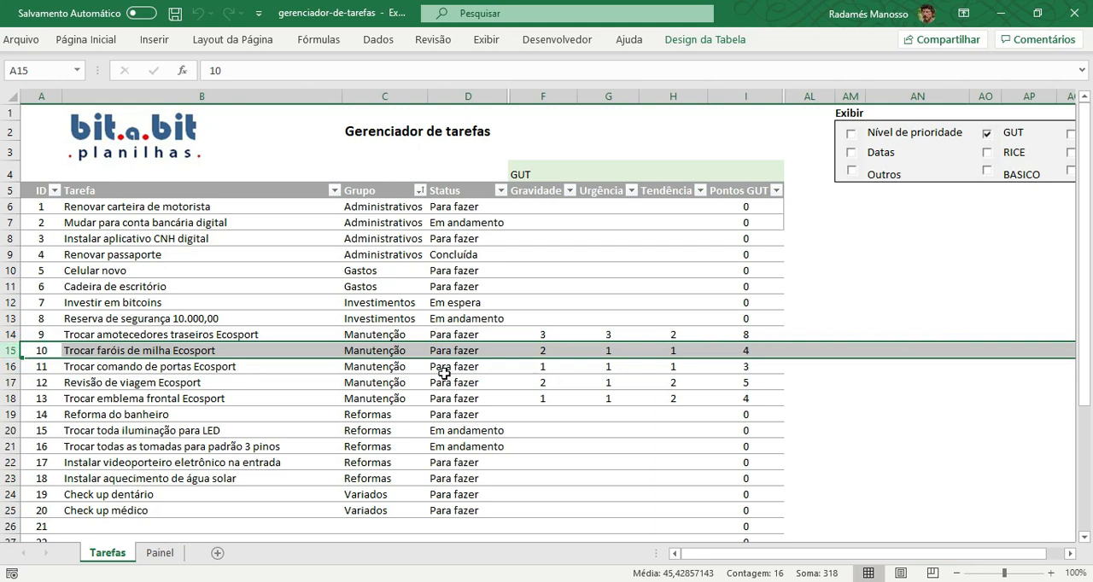
left_click(538, 350)
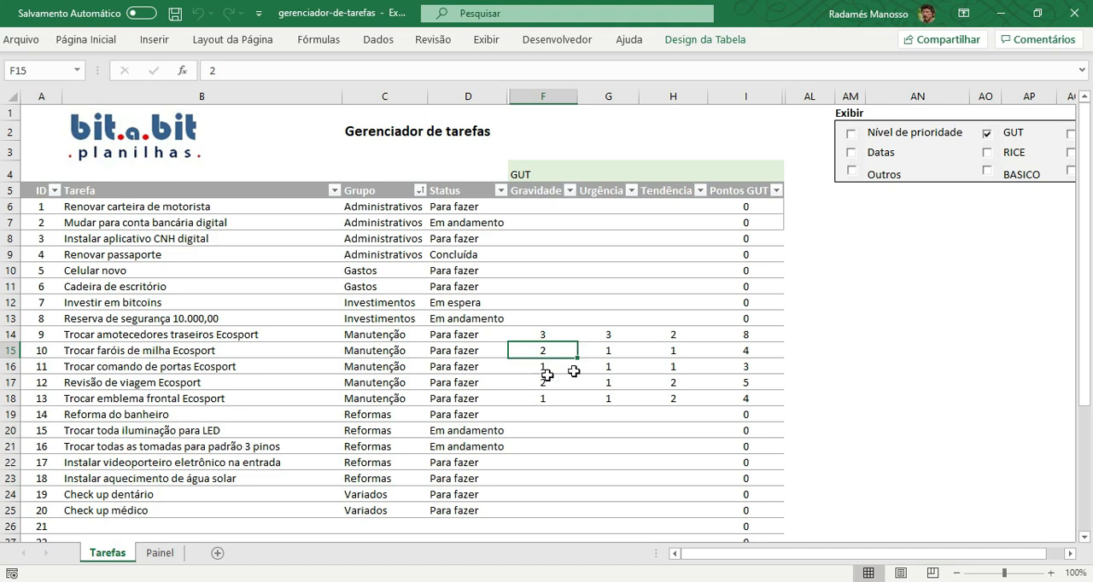
left_click(609, 350)
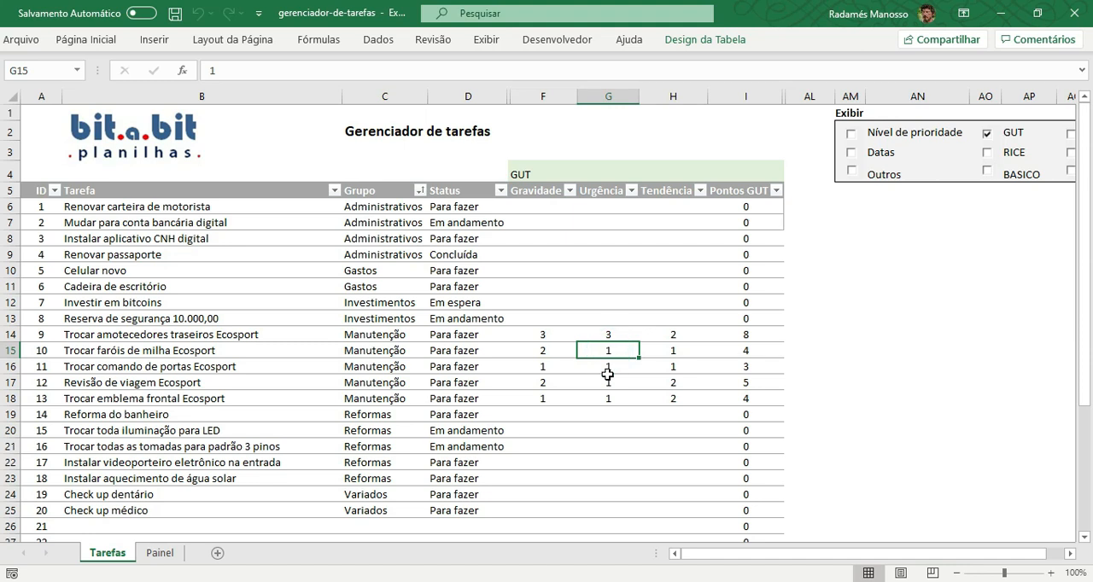
left_click(659, 355)
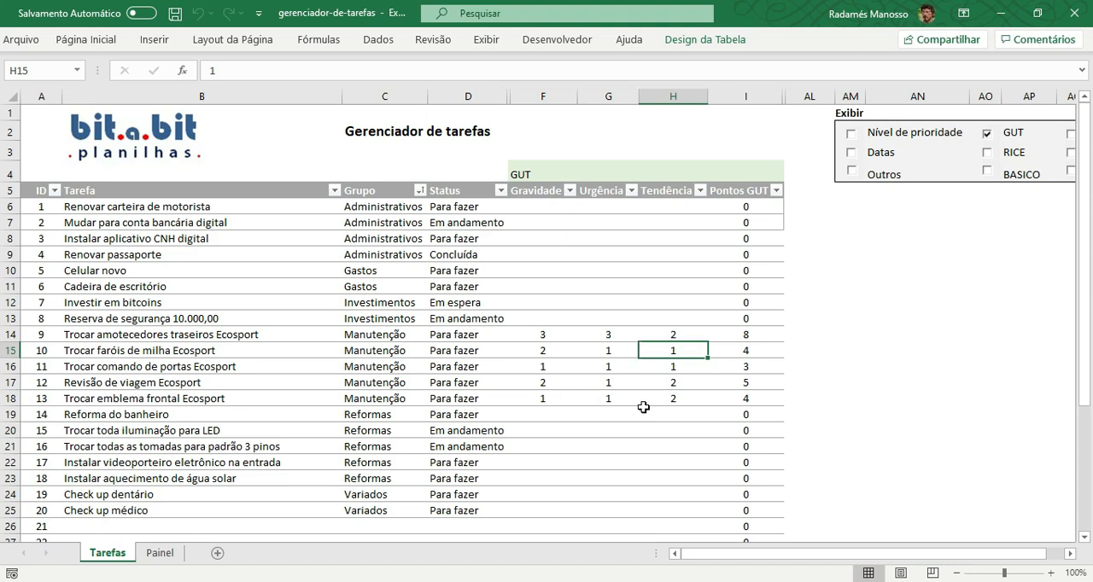
Compare the Pontos GUT totals of the rear shock absorber task and the Trocar comando de portas Ecosport task.
left_click(755, 334)
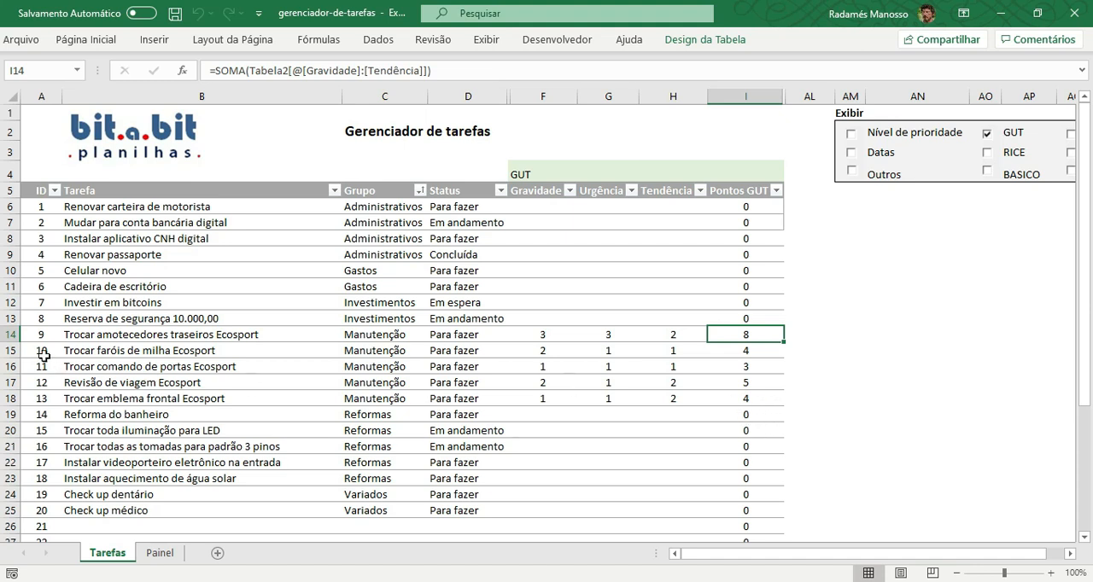
left_click(12, 334)
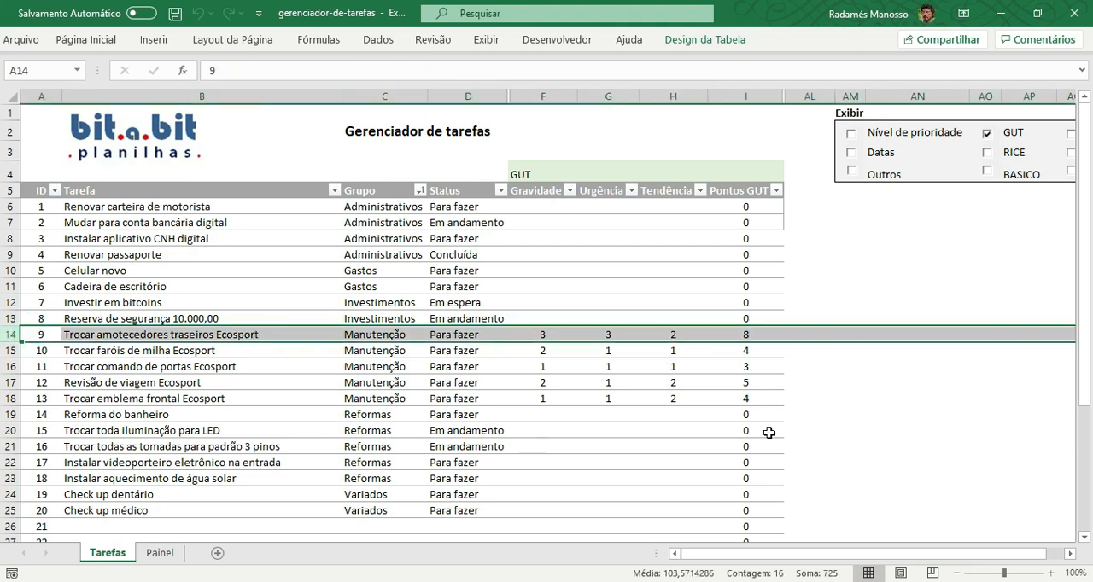
left_click(747, 334)
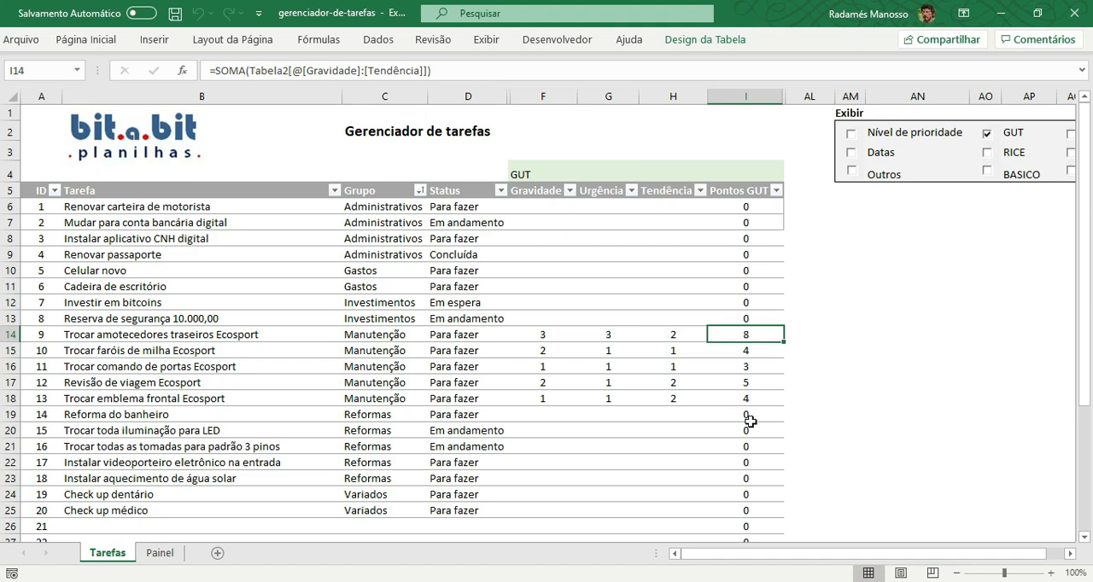
left_click(750, 369)
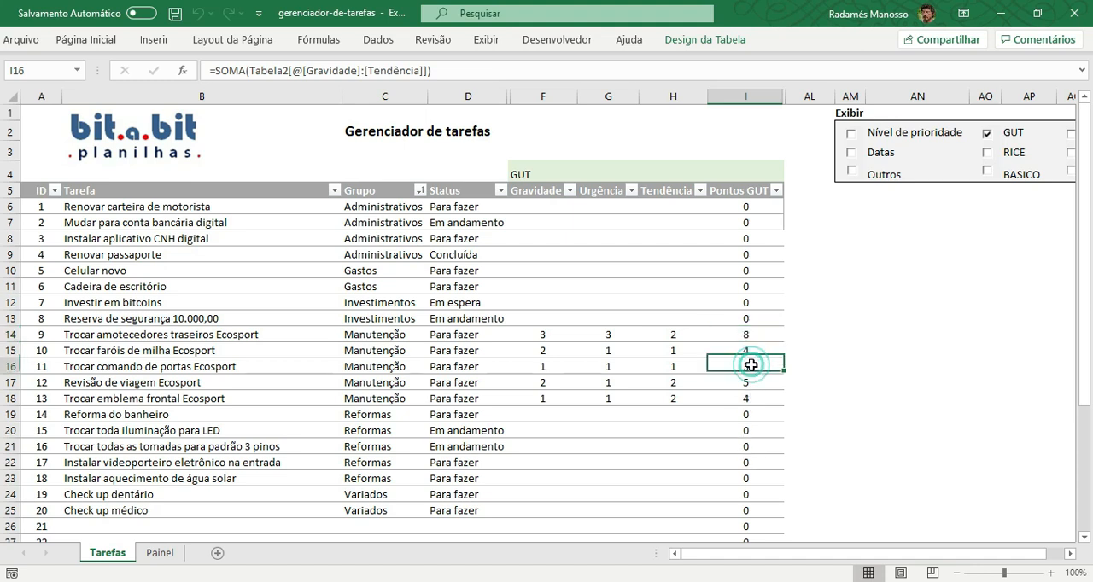
left_click(12, 366)
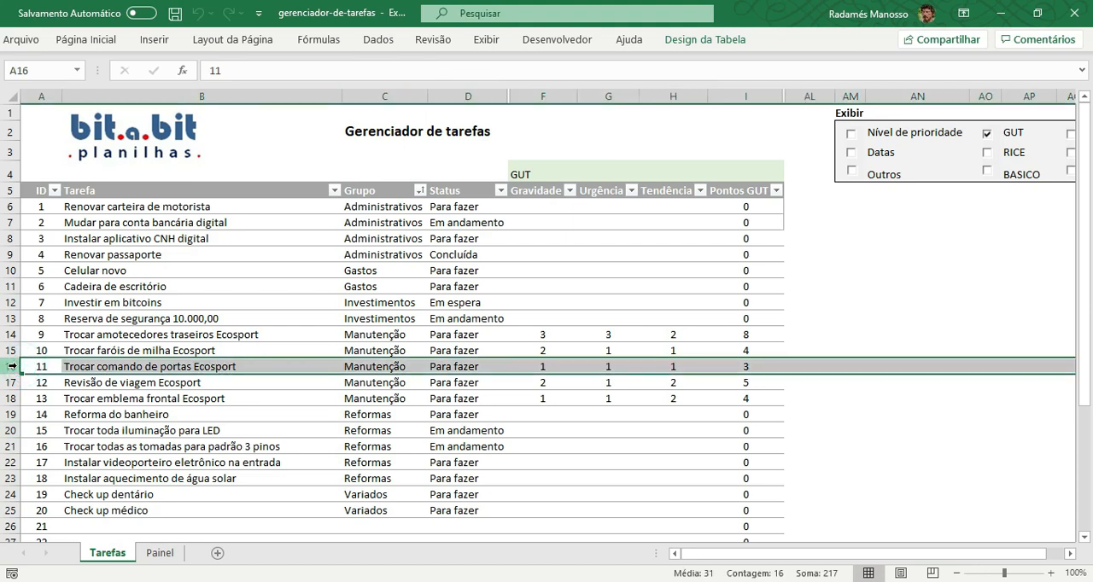
left_click(657, 416)
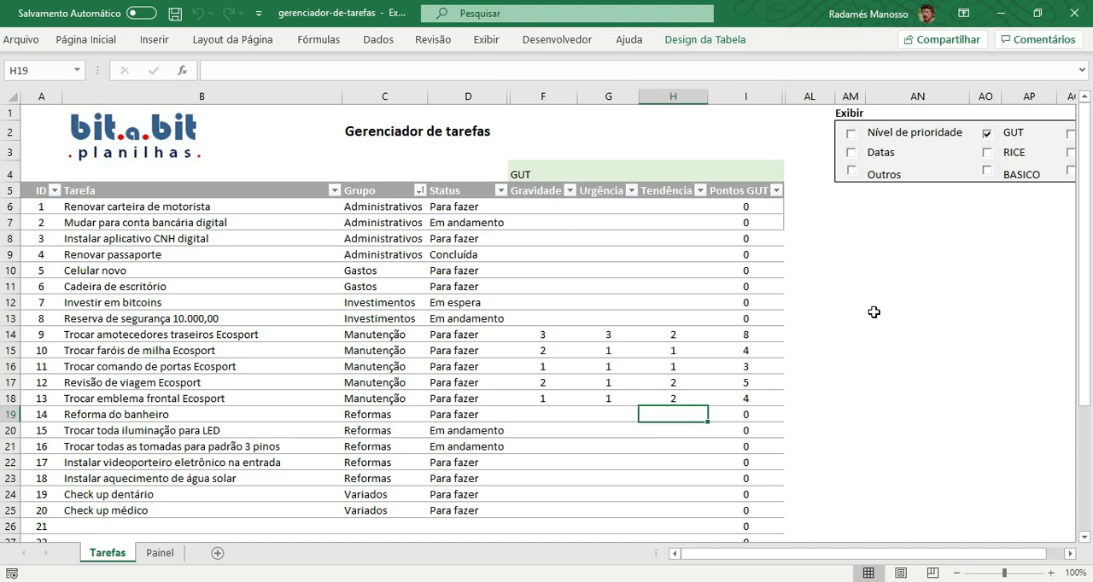
Replace the GUT columns with the RICE group and inspect its Alcance, Impactos, Confiança and Esforços criteria.
left_click(988, 135)
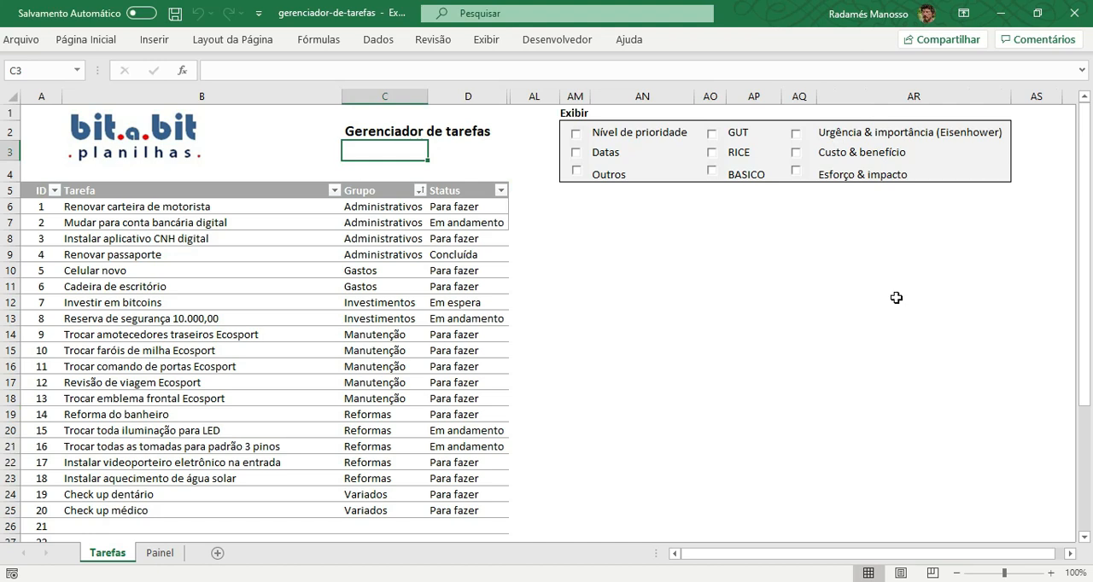
left_click(711, 153)
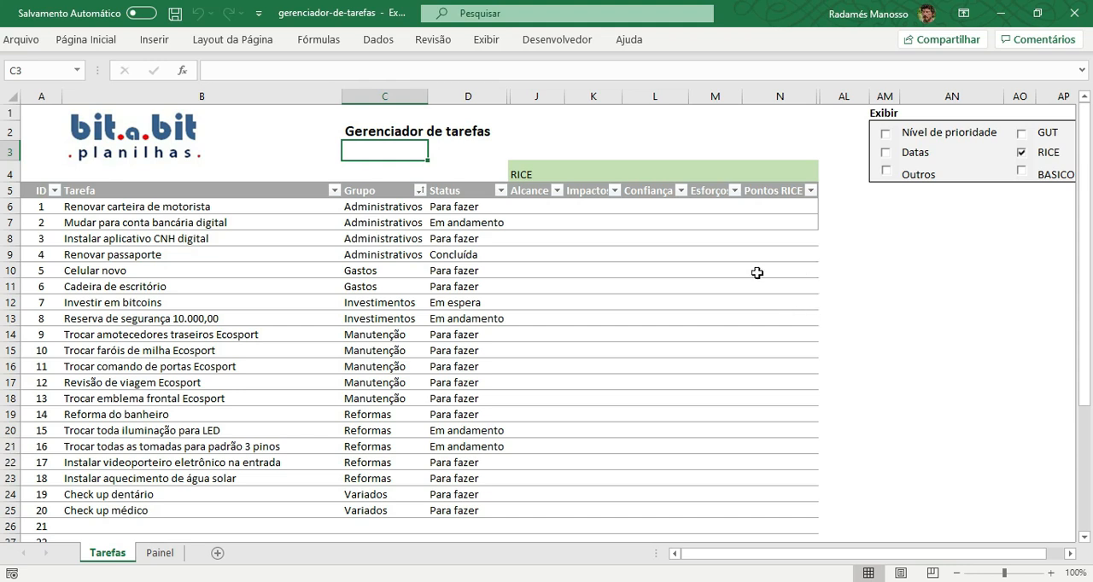
left_click(534, 193)
left_click(598, 192)
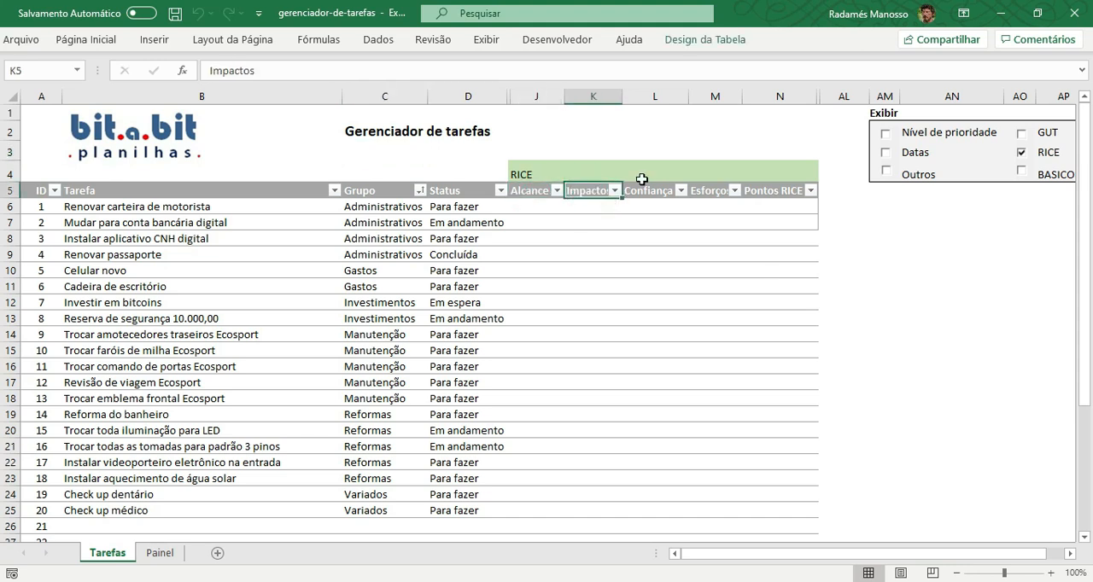
left_click(643, 185)
left_click(701, 190)
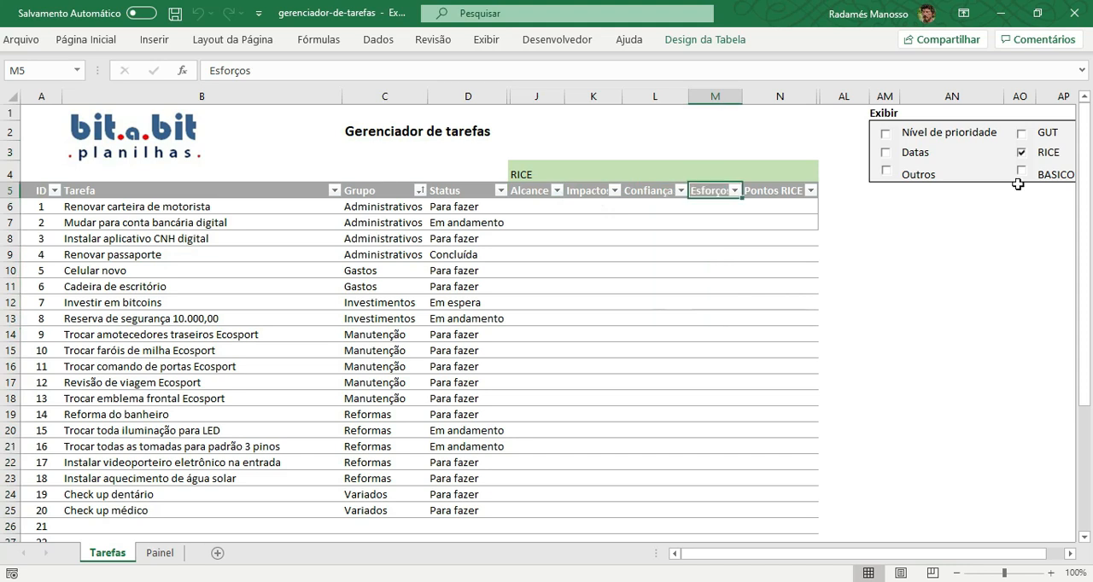
Swap the RICE columns for the BASICO group, look over its criteria, and hide the group again.
left_click(1019, 153)
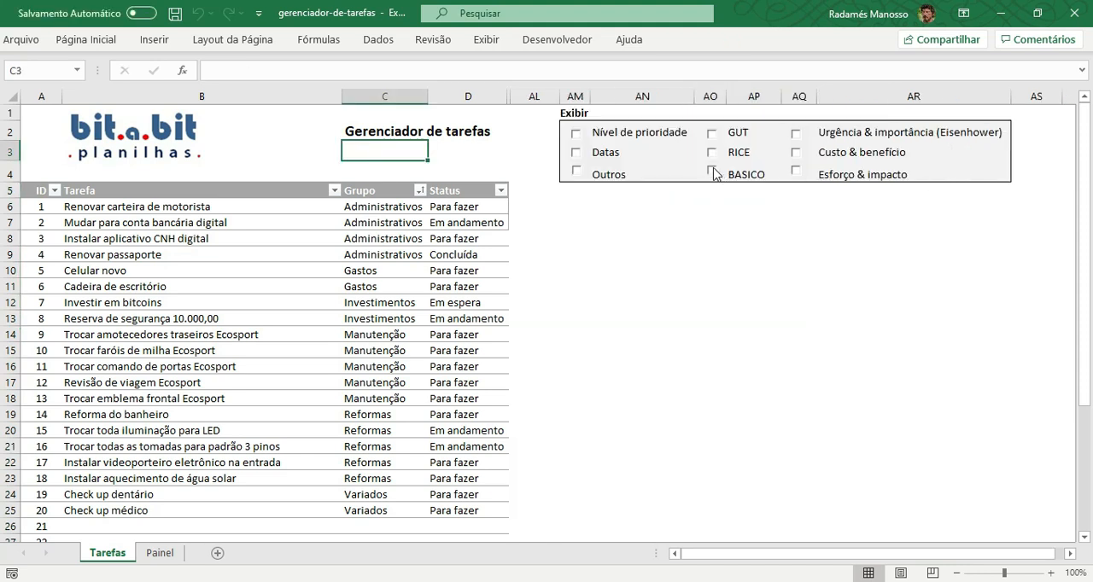
left_click(714, 171)
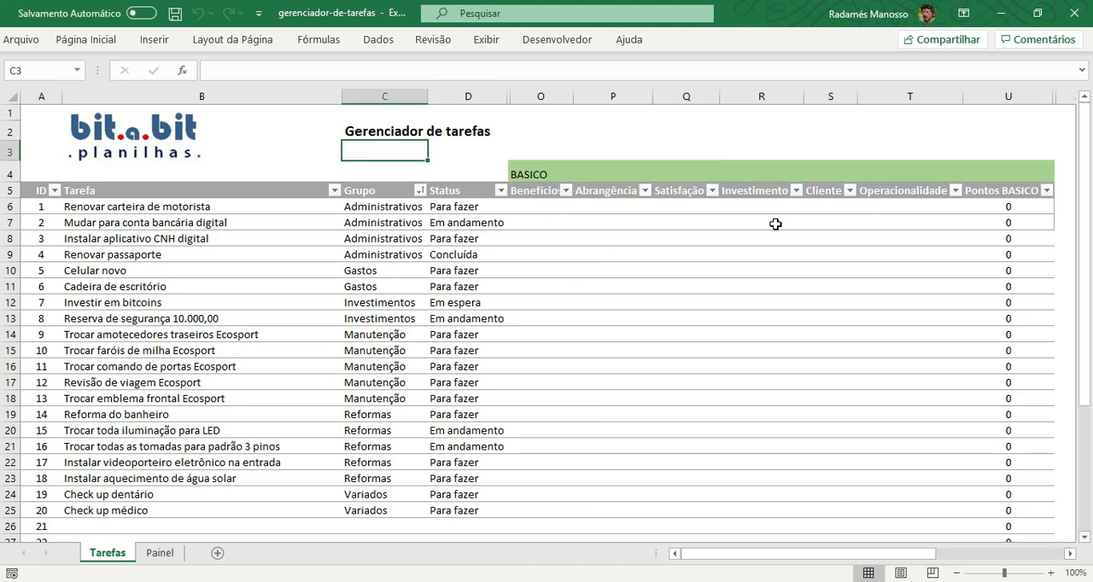
left_click(1070, 552)
left_click(1070, 551)
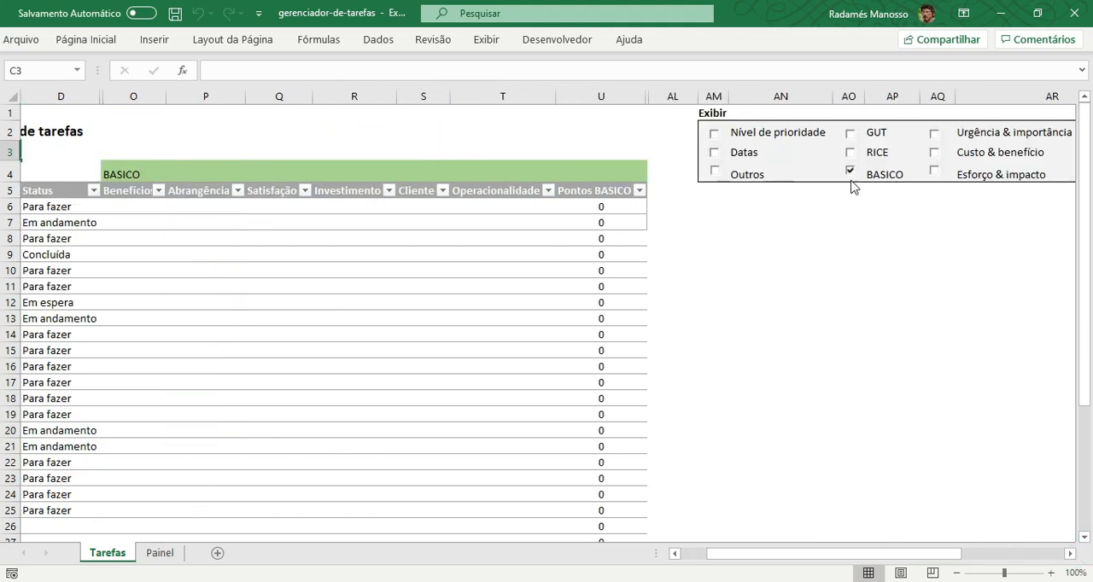
left_click(850, 173)
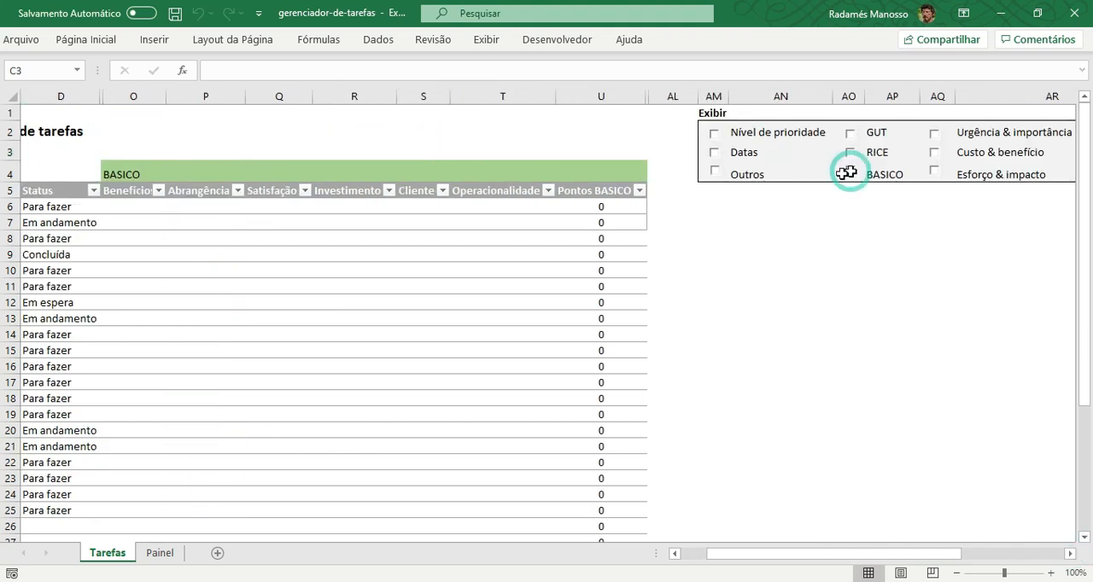
left_click(675, 553)
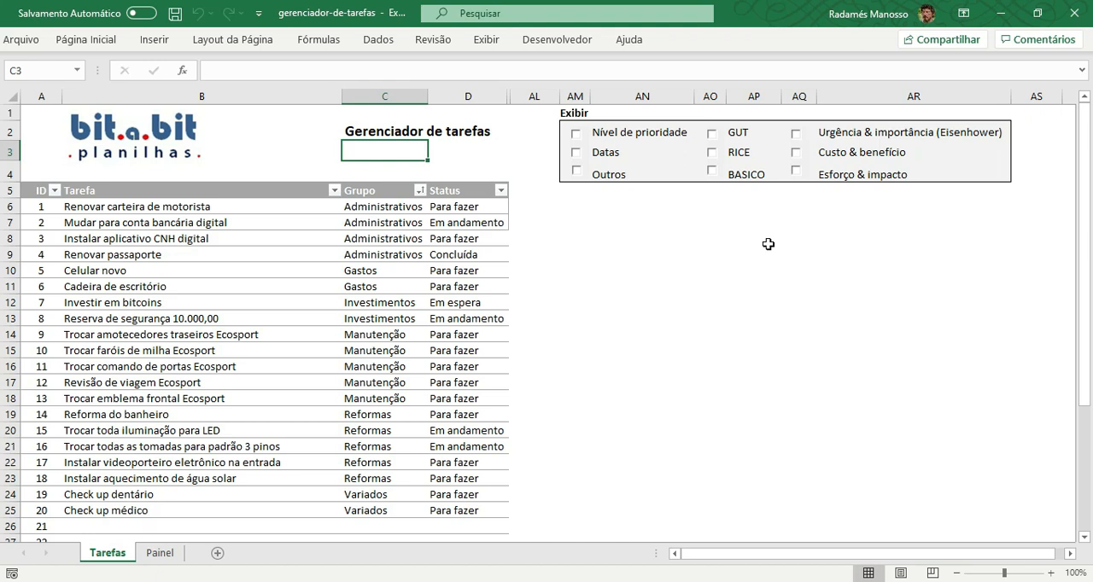
Show the GUT columns once more and replace them with the Urgência & importância (Eisenhower) group.
left_click(712, 134)
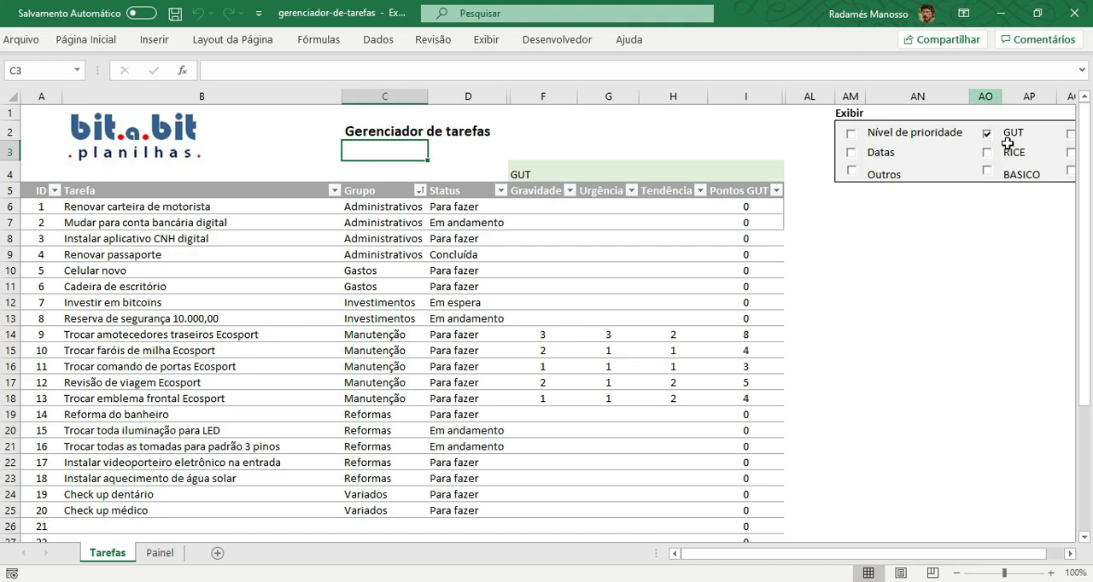
left_click(989, 135)
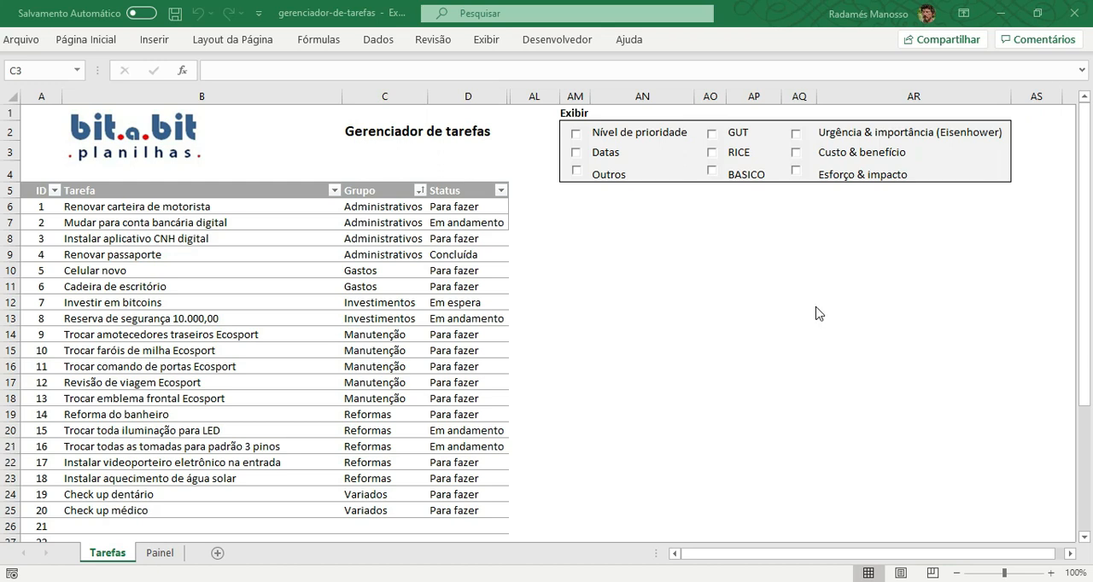
left_click(796, 135)
left_click(797, 136)
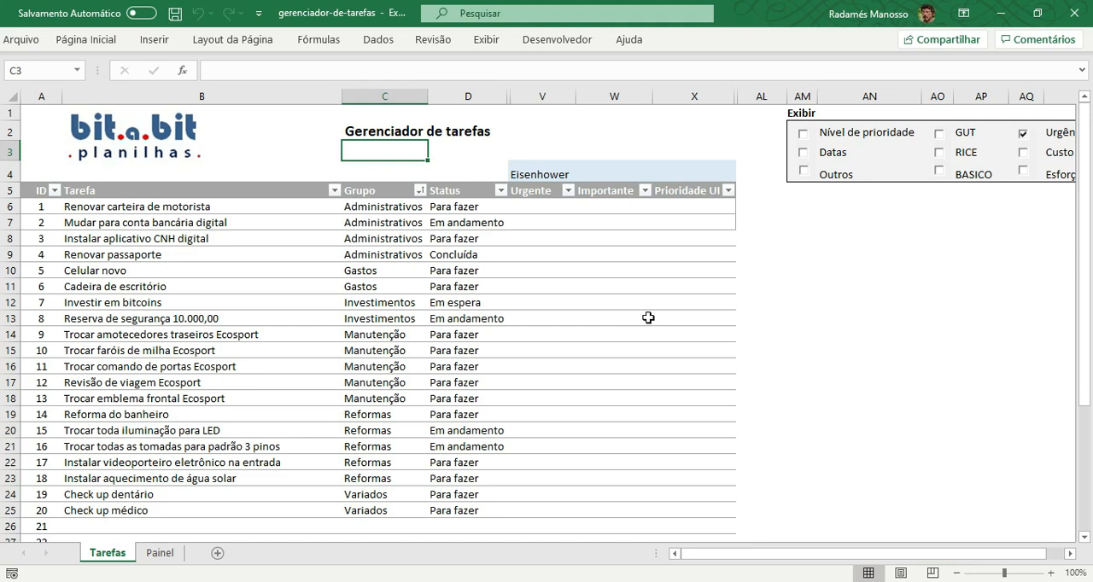
Examine the urgency and importance table and its quadrant matrix on the Painel sheet, and return to the Tarefas sheet.
left_click(159, 555)
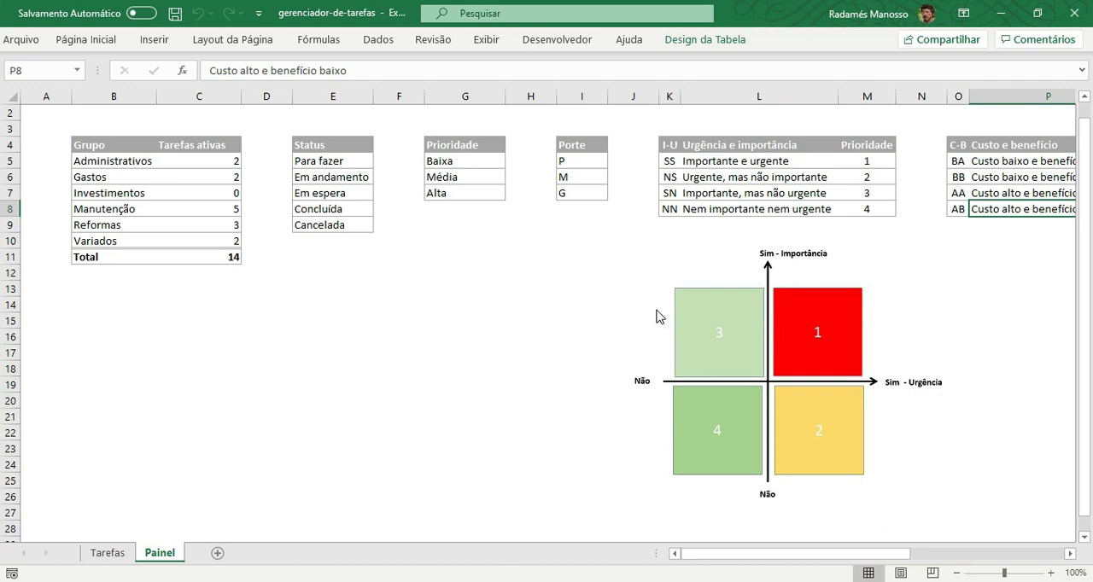
left_click(831, 336)
left_click(714, 425)
left_click(109, 554)
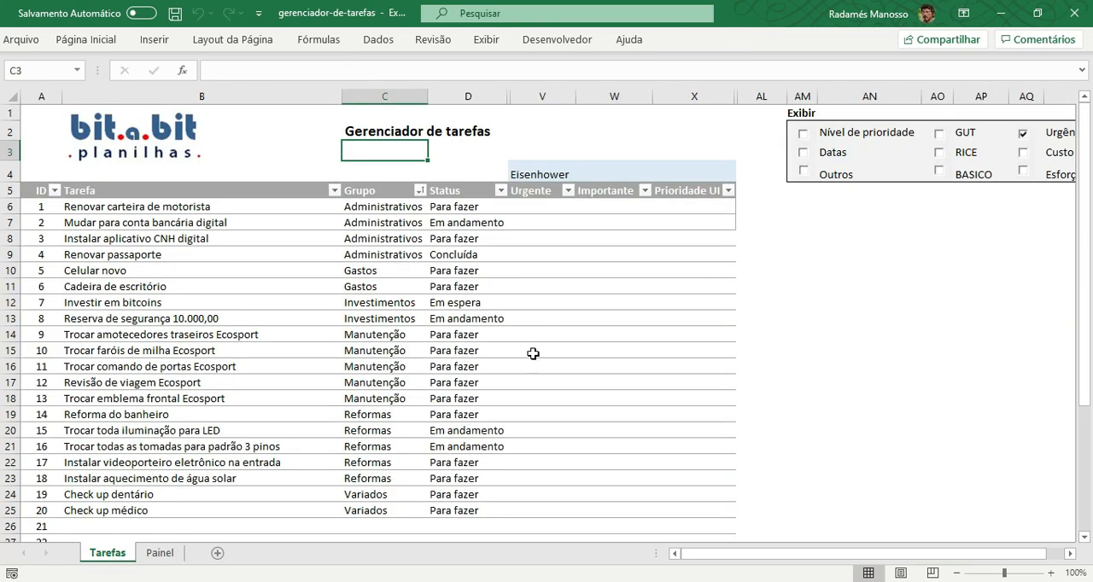
Hide the Eisenhower columns and display the Custo & benefício group beside the task list.
scroll(533, 353, "down", 2)
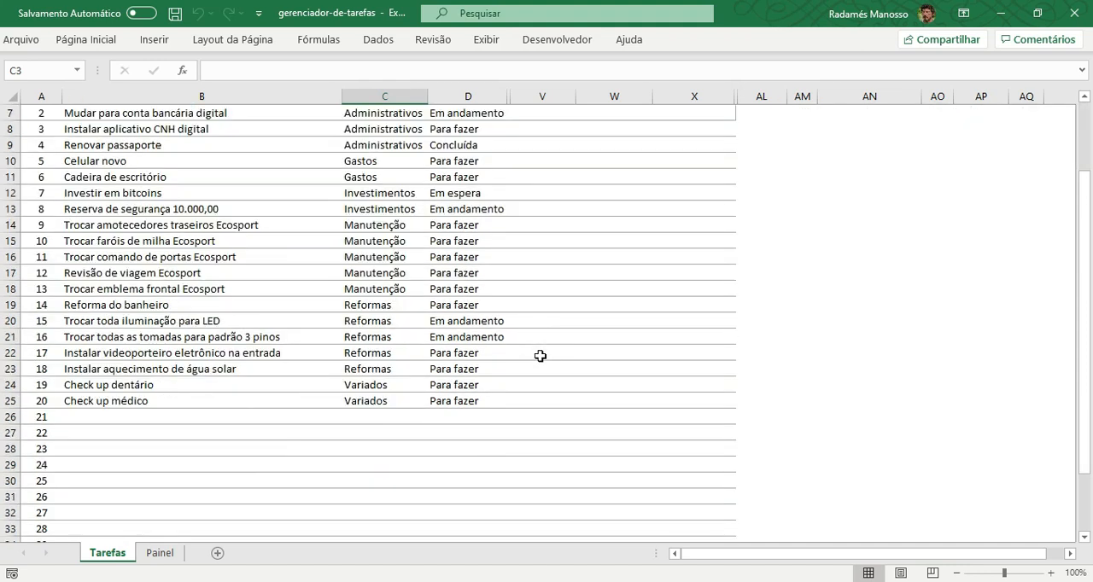
scroll(541, 357, "up", 2)
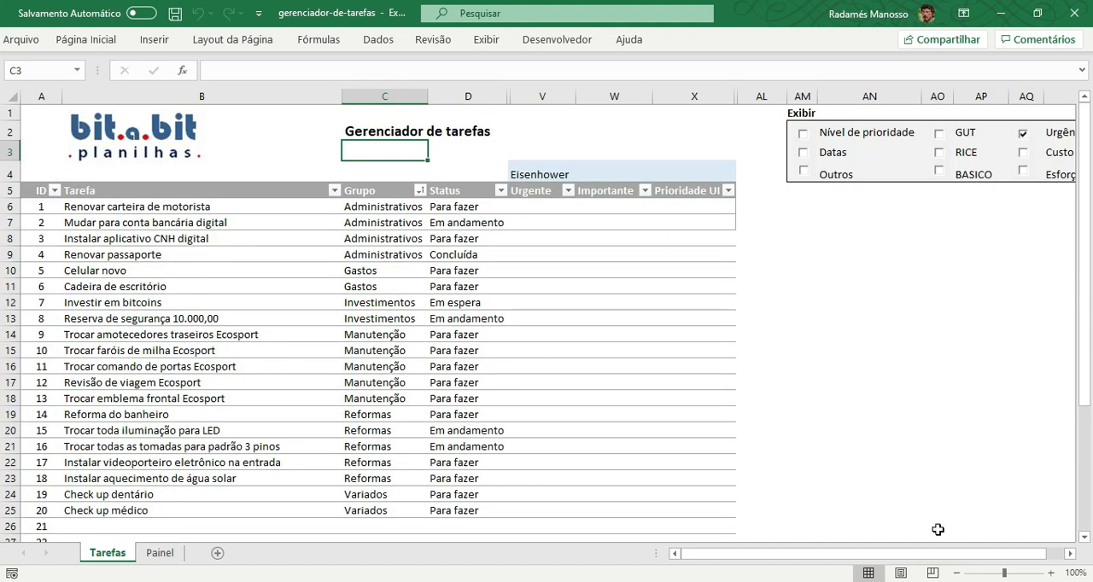
left_click(1072, 554)
left_click(1072, 554)
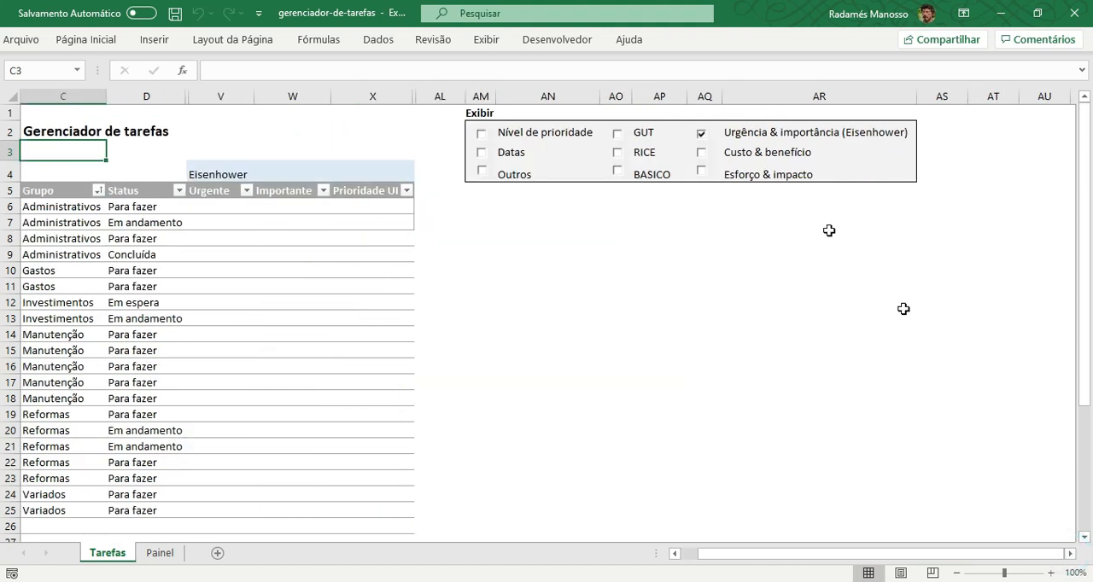
left_click(702, 136)
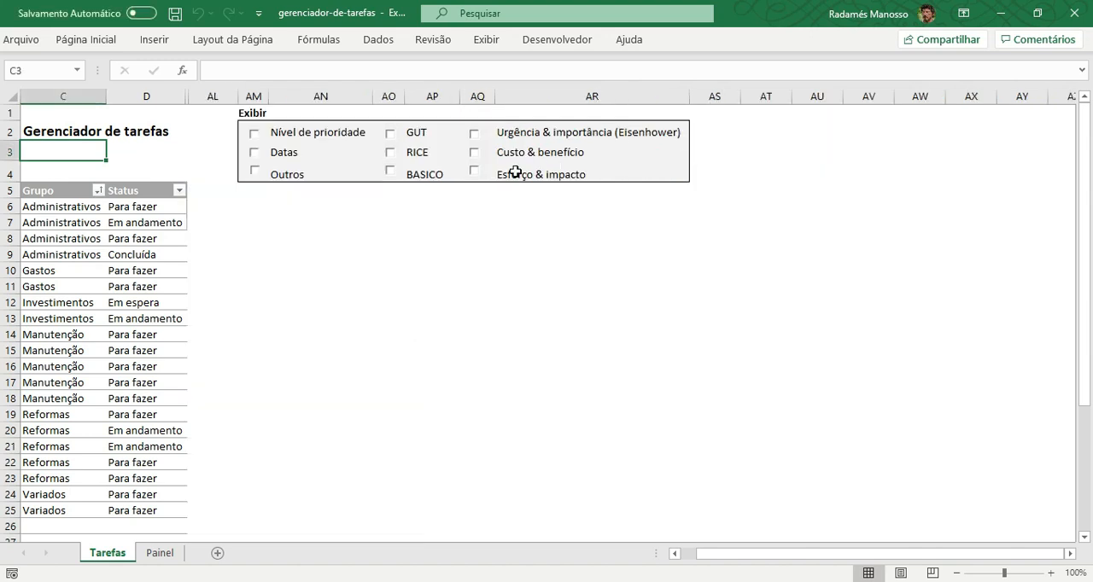
left_click(475, 155)
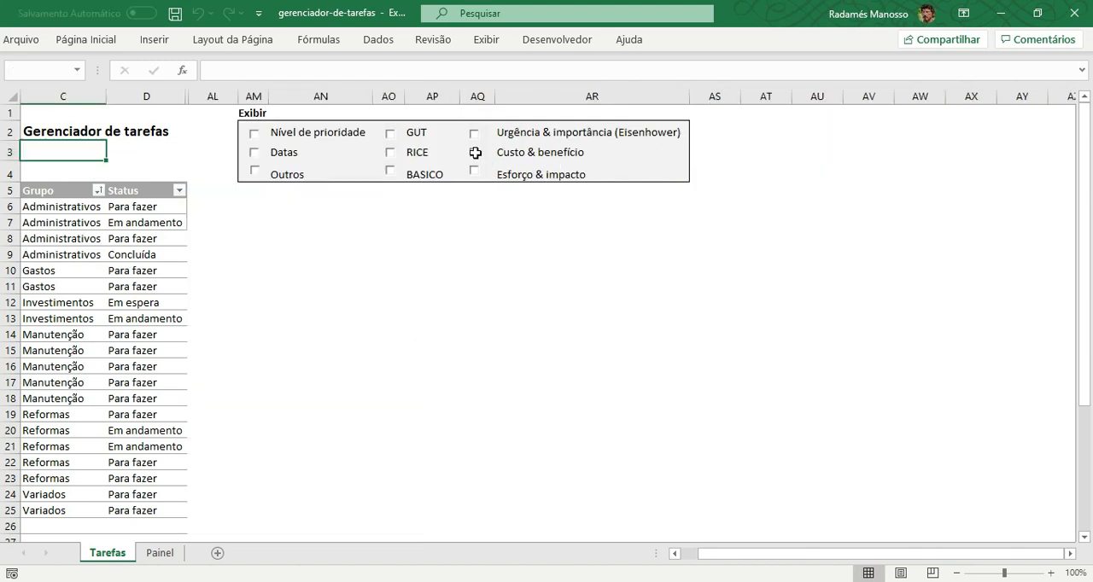
left_click(676, 554)
left_click(677, 555)
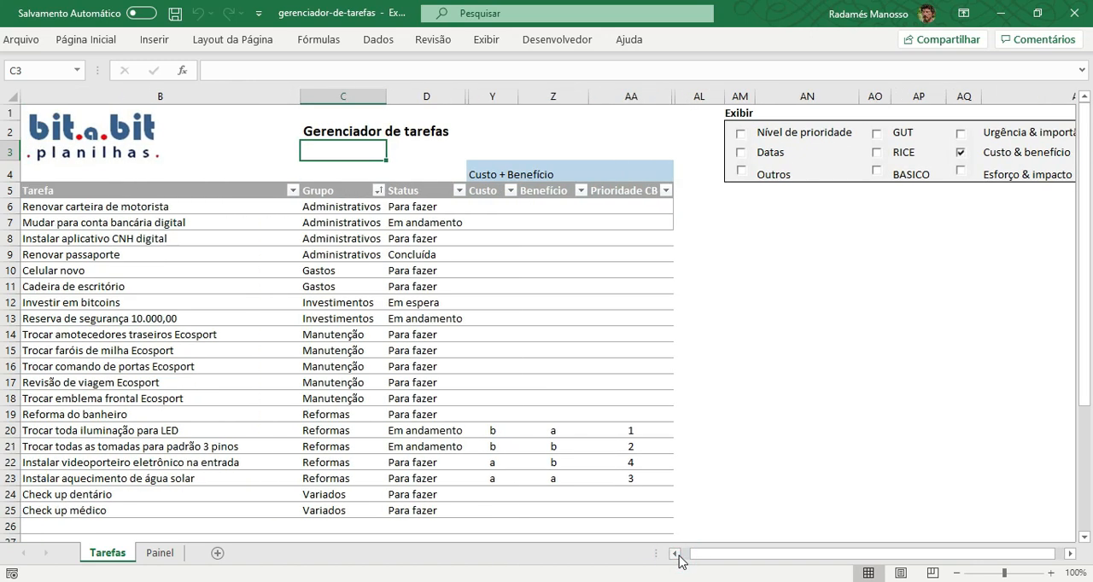
Review the four Reformas tasks in rows 20 to 23 that have Custo and Benefício ratings.
scroll(760, 388, "down", 1)
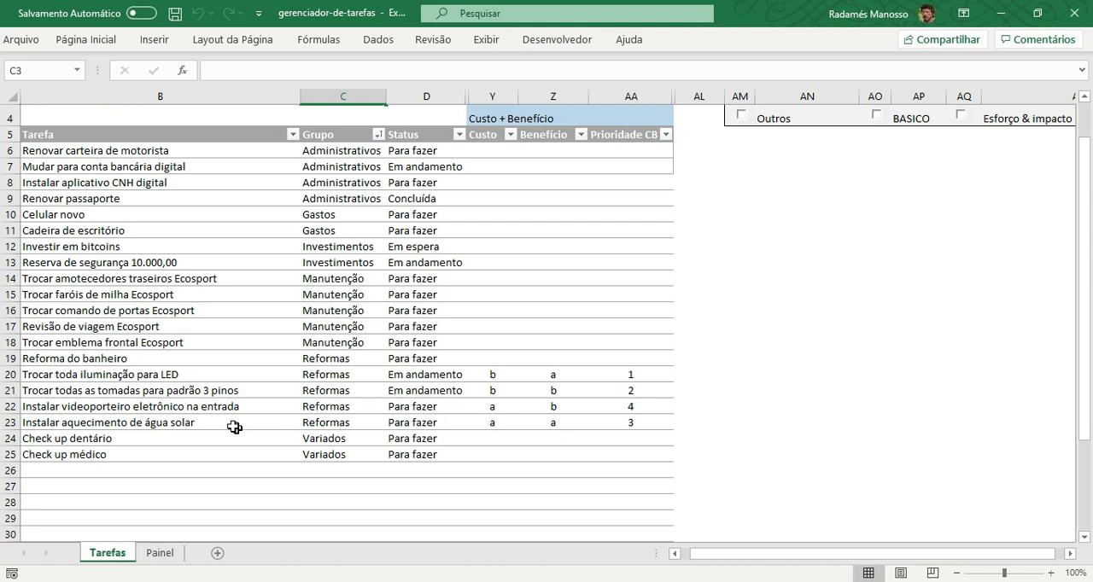
left_click(12, 390)
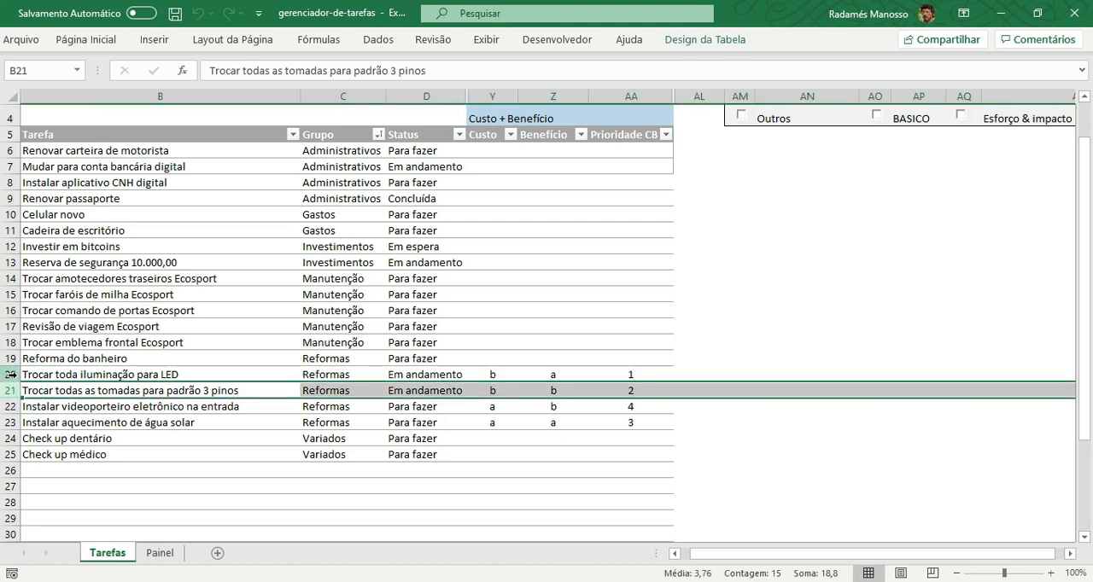
left_click_drag(13, 374, 12, 426)
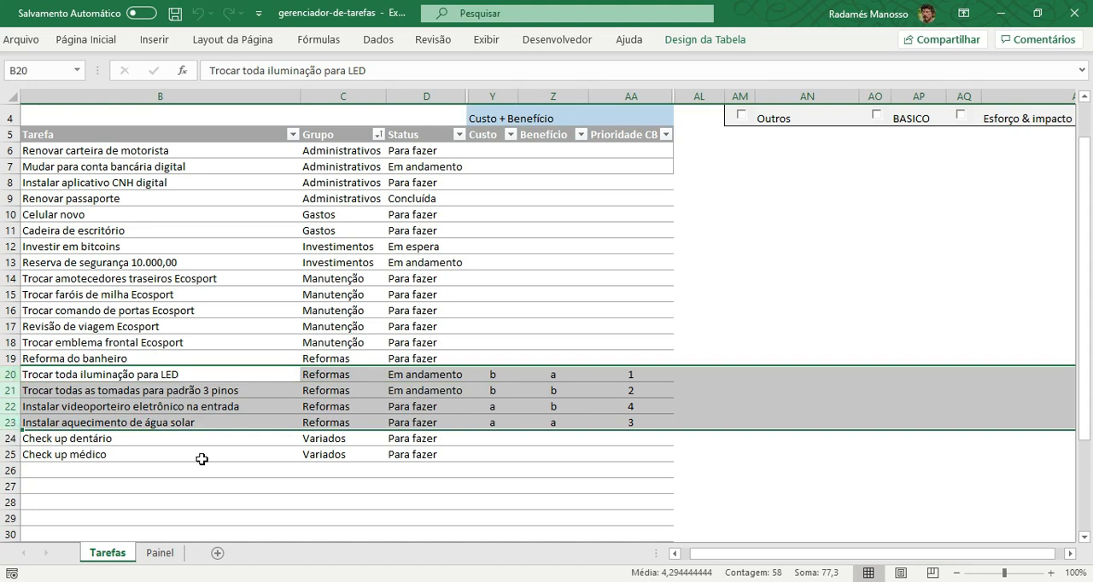
left_click(108, 393)
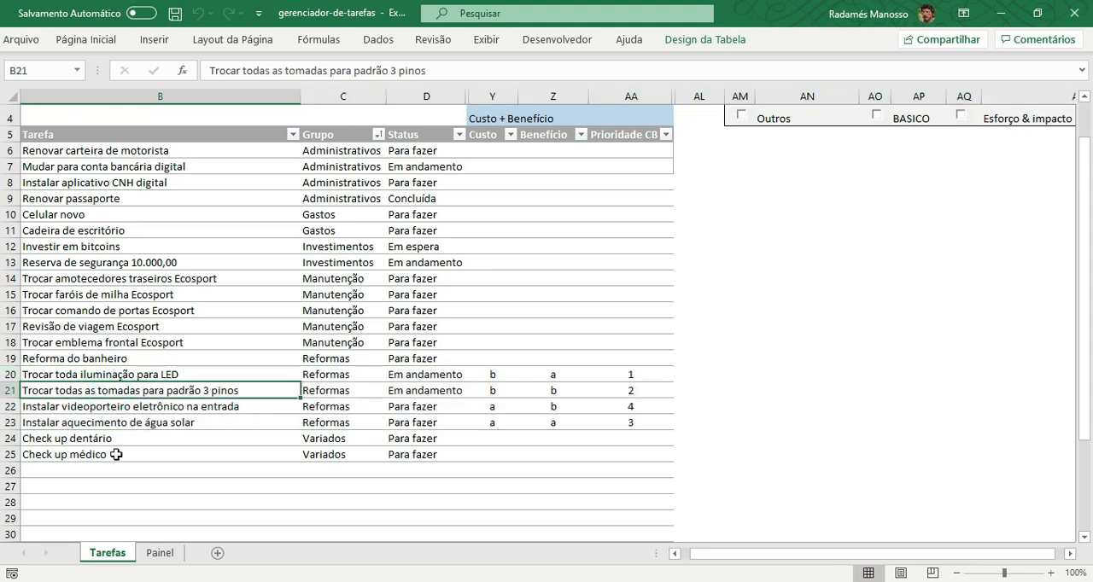
left_click(128, 410)
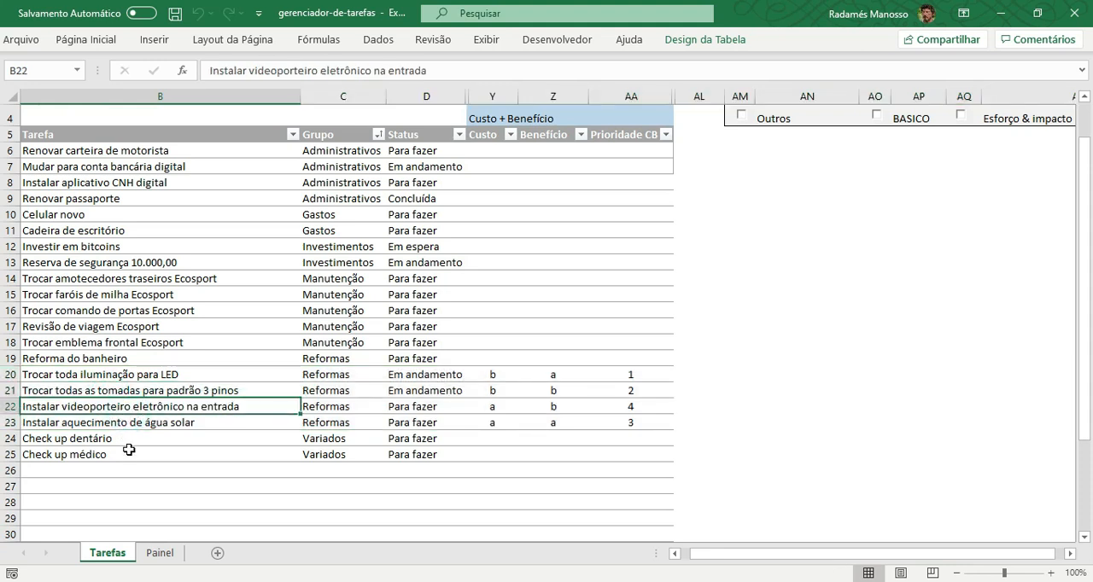
left_click(138, 426)
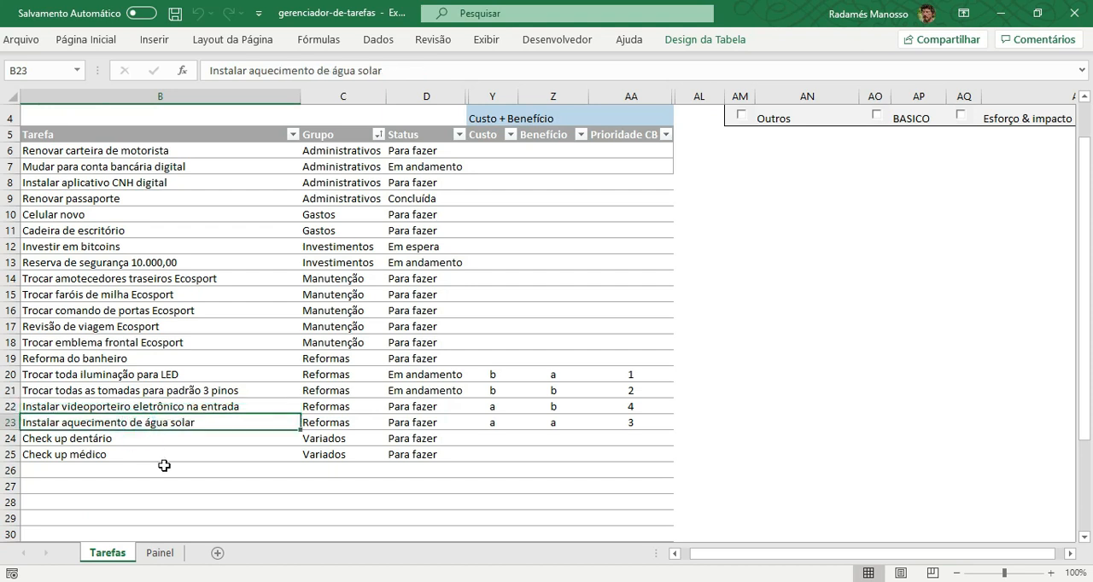
Inspect the Custo and Benefício ratings of the Trocar toda iluminação para LED task.
left_click(14, 376)
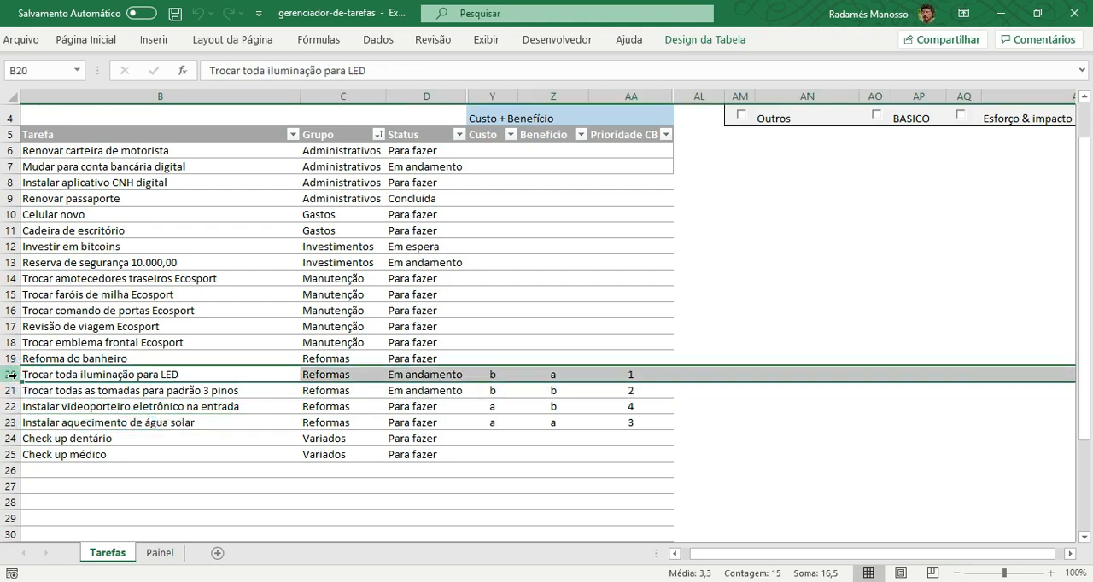
left_click(83, 375)
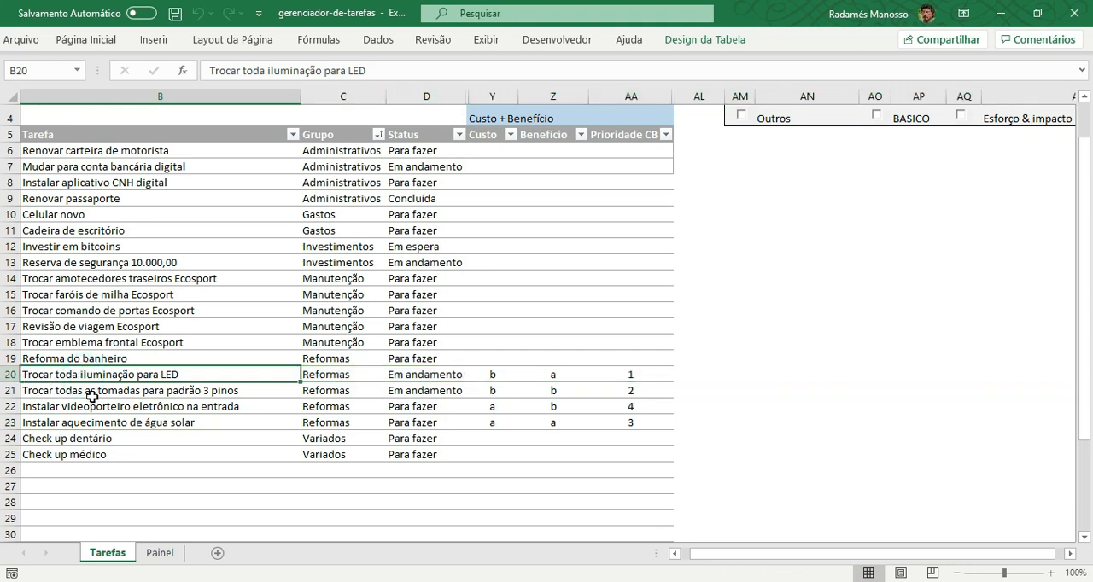
left_click(495, 377)
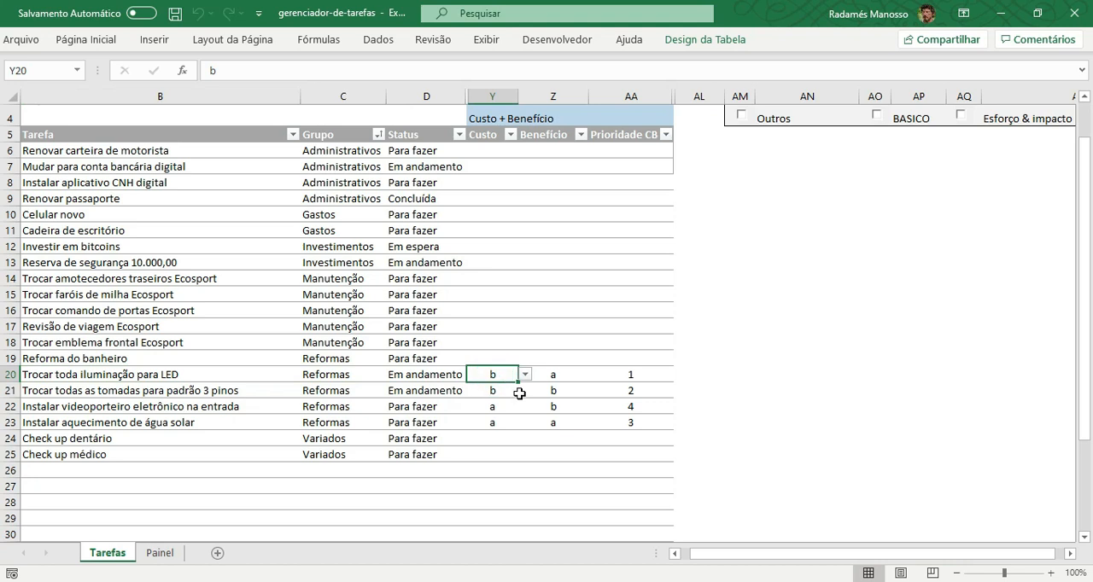
left_click(557, 378)
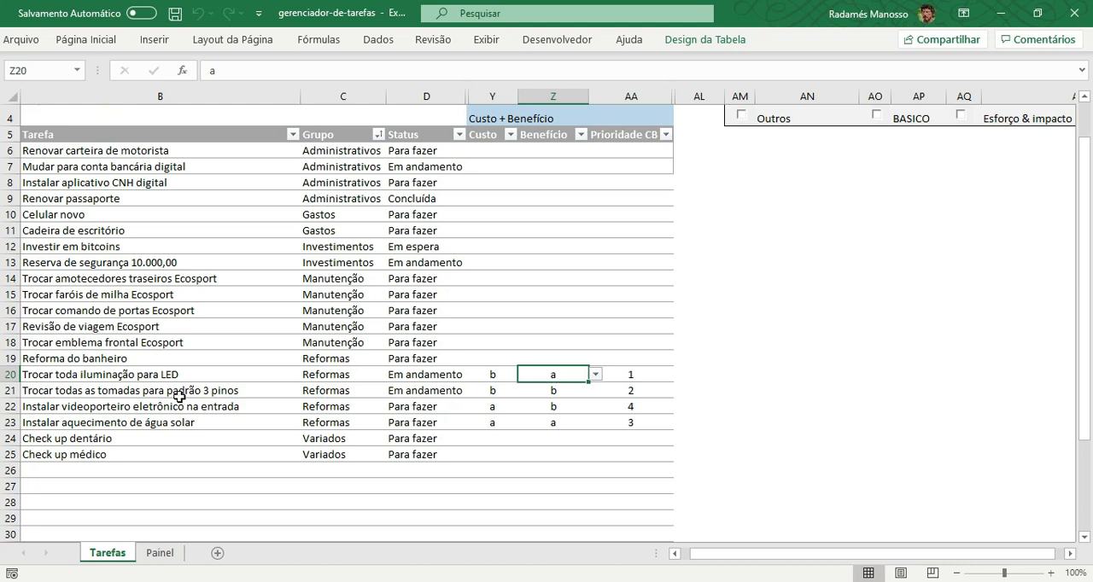
Inspect the Custo and Benefício ratings of the Trocar todas as tomadas para padrão 3 pinos task.
left_click(117, 391)
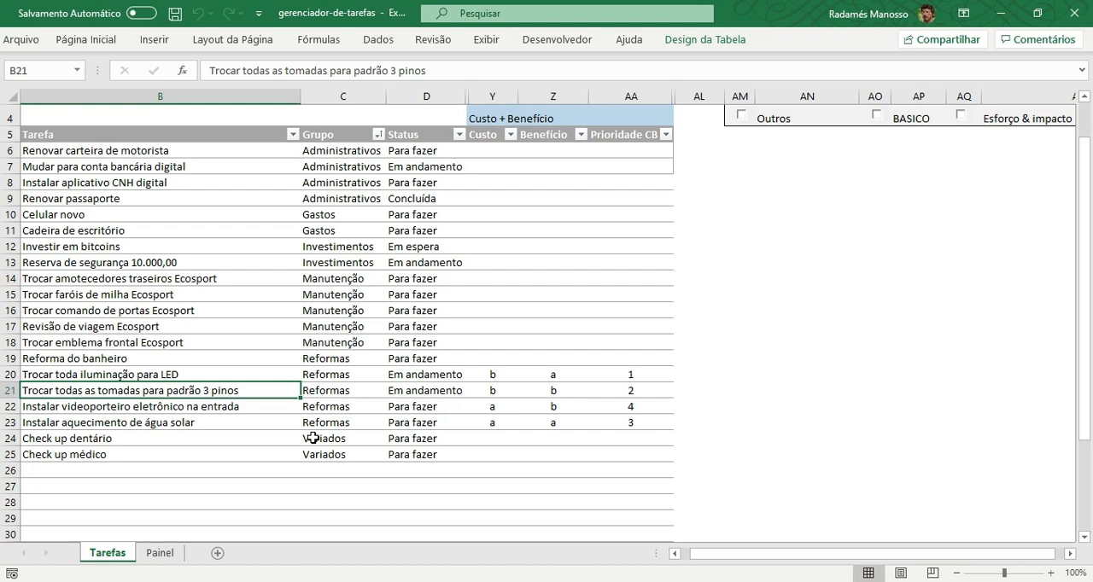
left_click(495, 395)
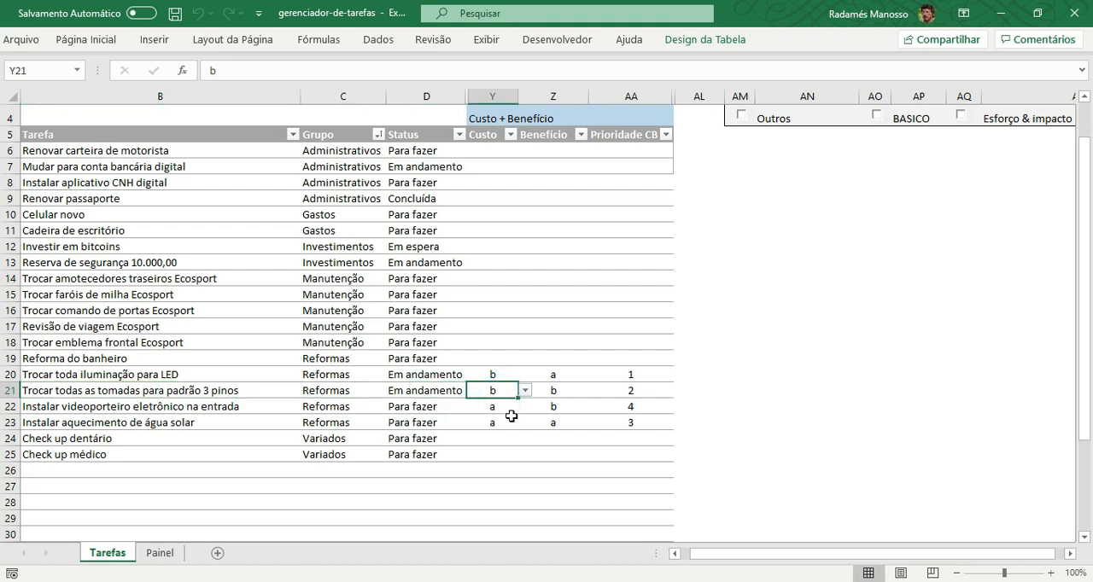
left_click(557, 393)
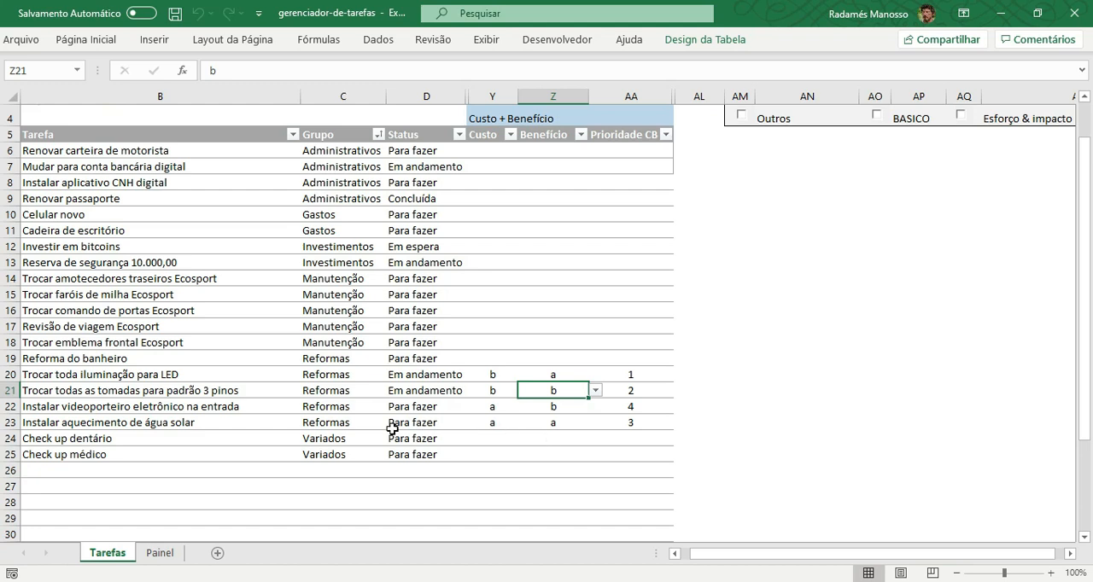
Inspect the Benefício rating of the Instalar aquecimento de água solar task.
left_click(125, 423)
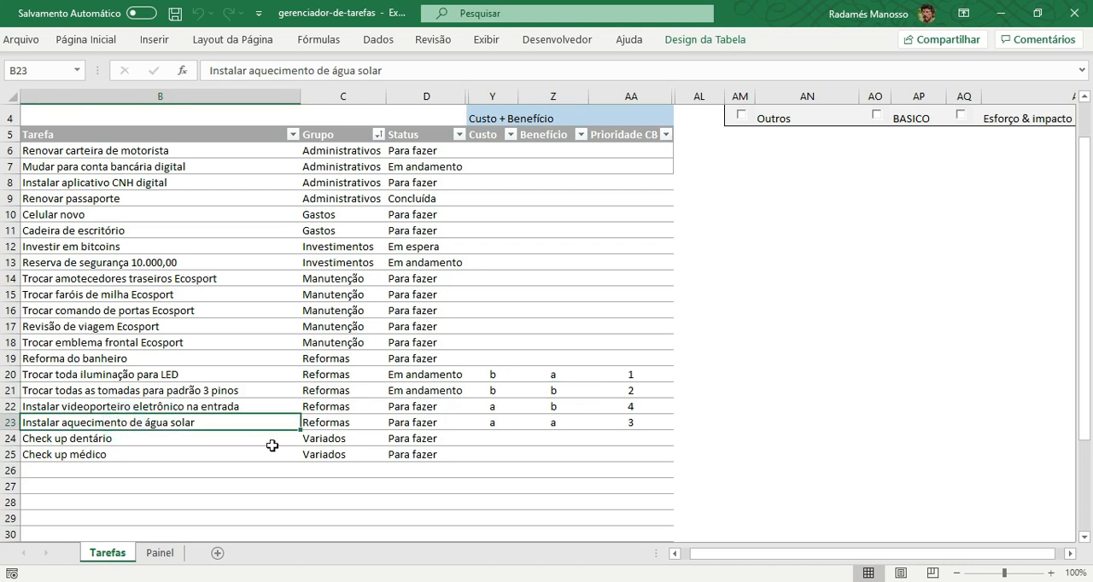
left_click(553, 423)
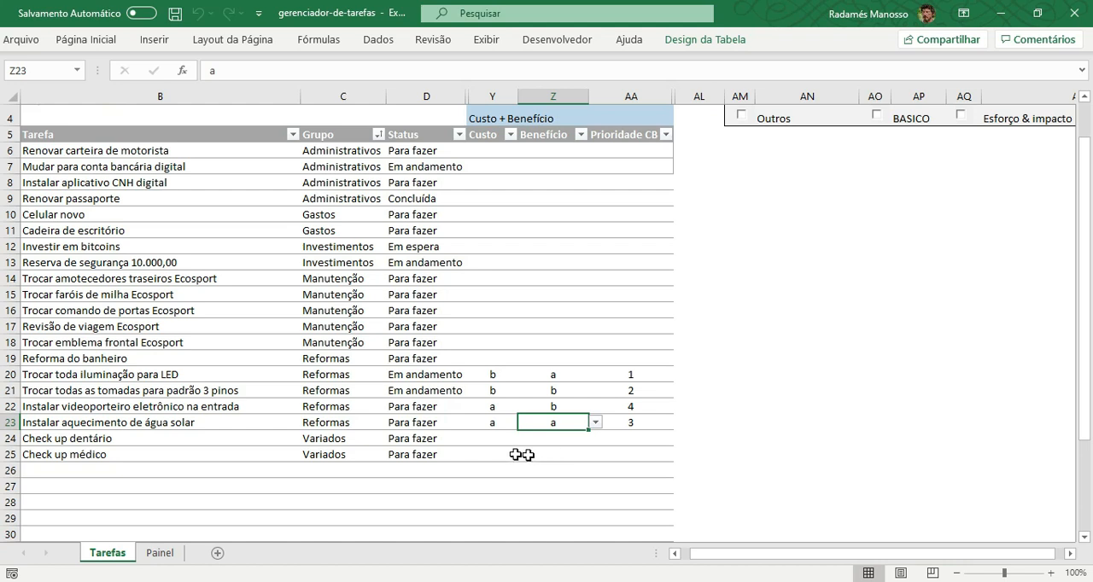
Compare the Custo ratings of the solar water heating and LED lighting tasks, and check the LED task's Prioridade CB.
left_click(493, 423)
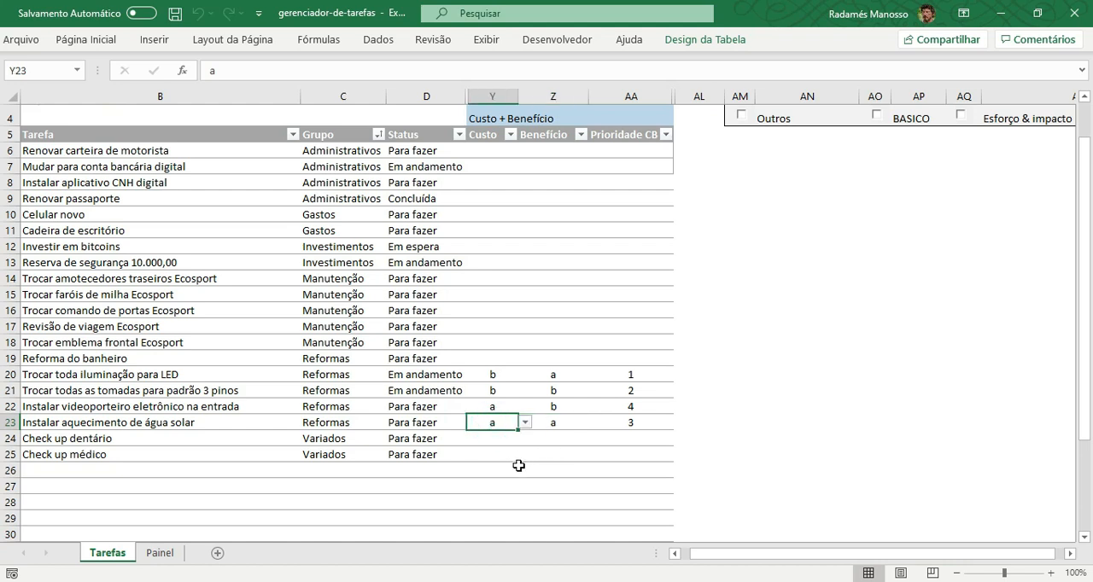
left_click(493, 378)
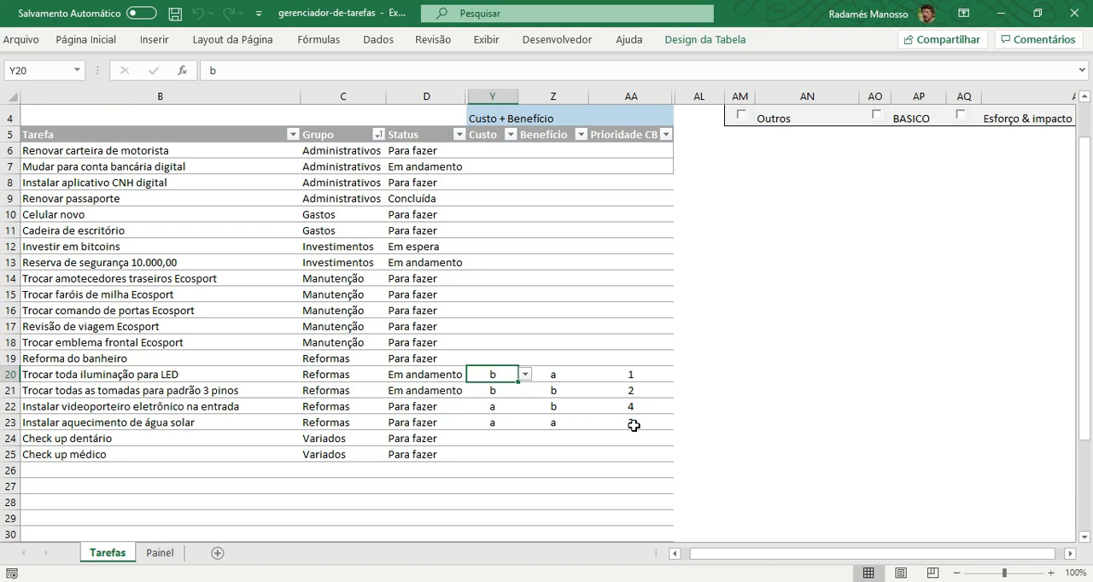
left_click(649, 376)
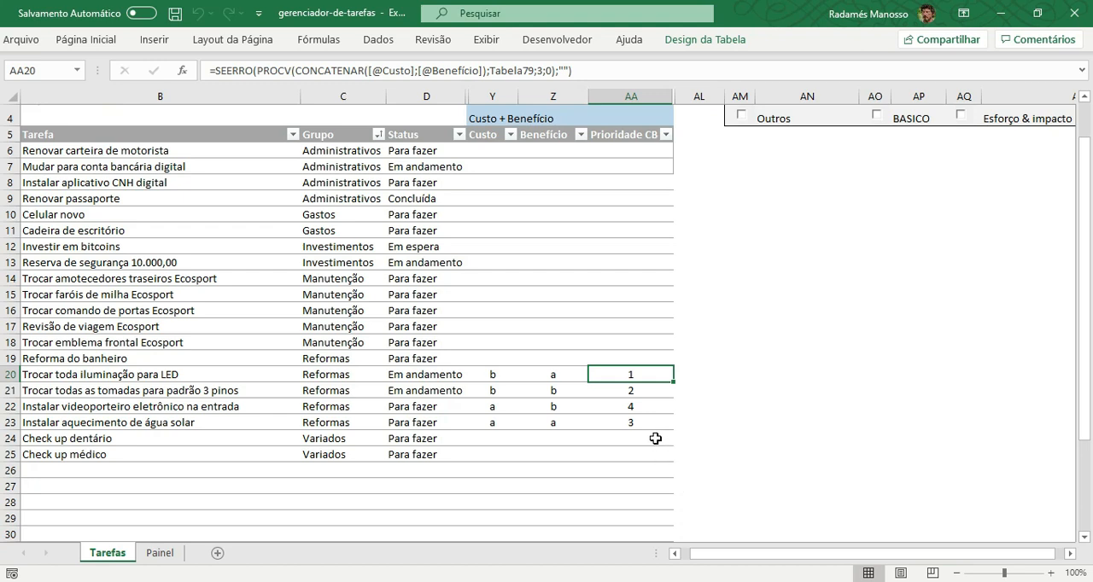
left_click(652, 377)
Inspect the Prioridade CB, Custo and Benefício values of the Instalar videoporteiro eletrônico na entrada task.
left_click(642, 408)
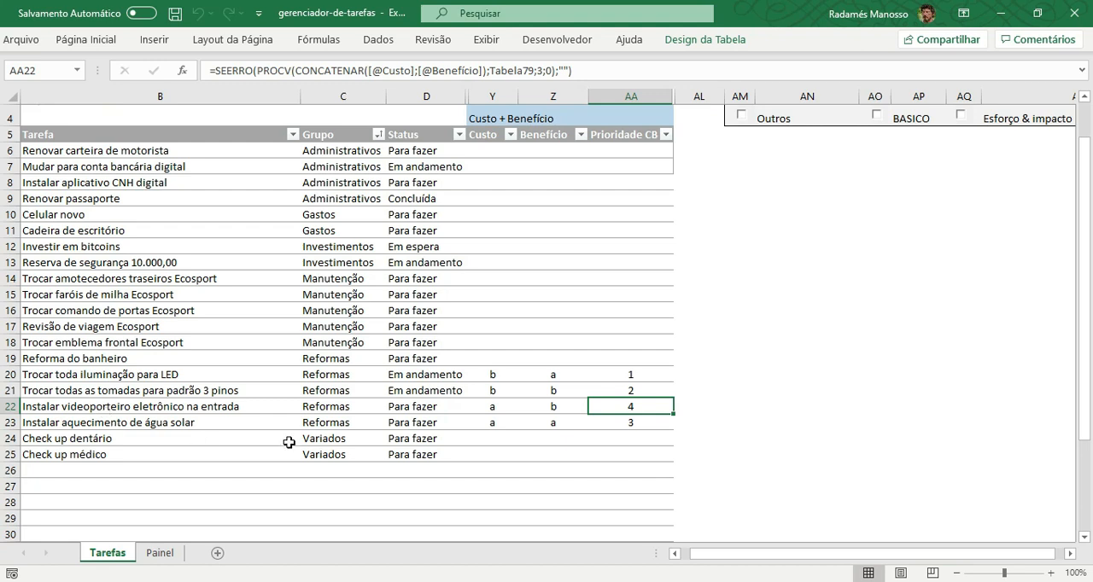
left_click(495, 409)
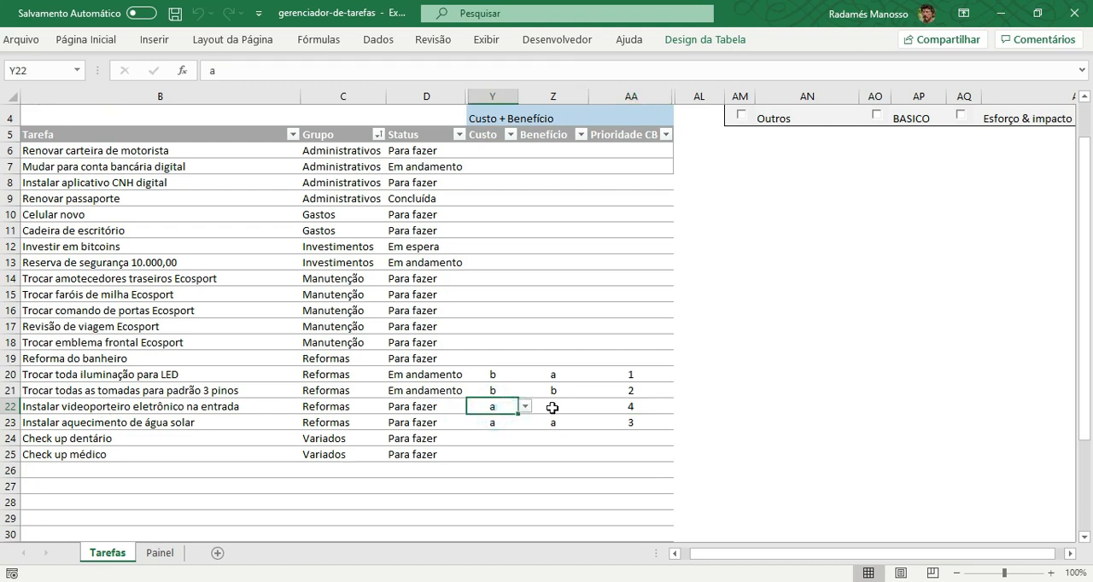
left_click(552, 408)
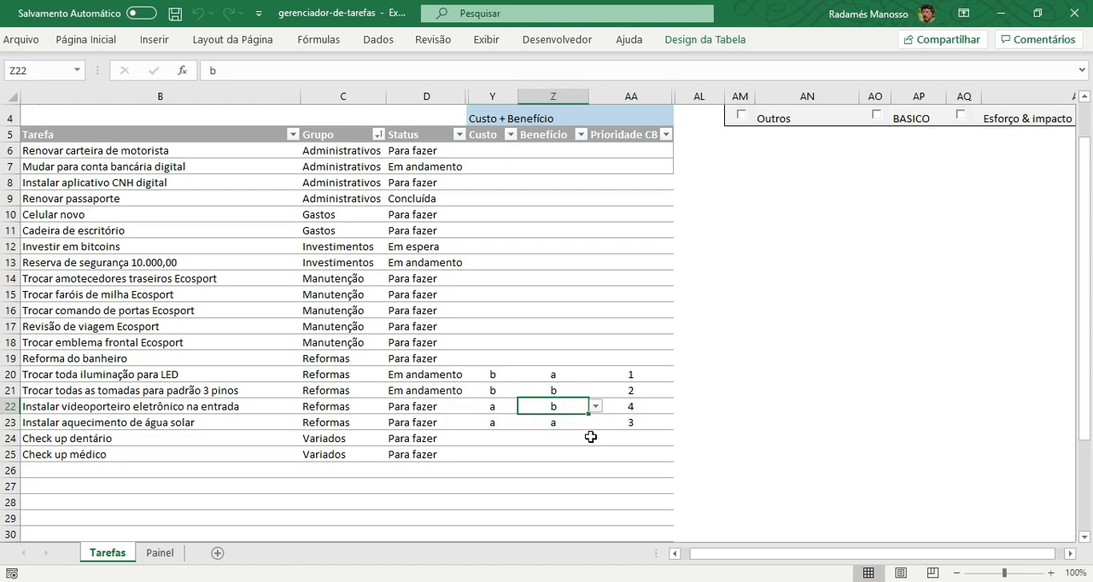
Hide the Custo & benefício column group in the Exibir options above the task table.
scroll(749, 361, "up", 1)
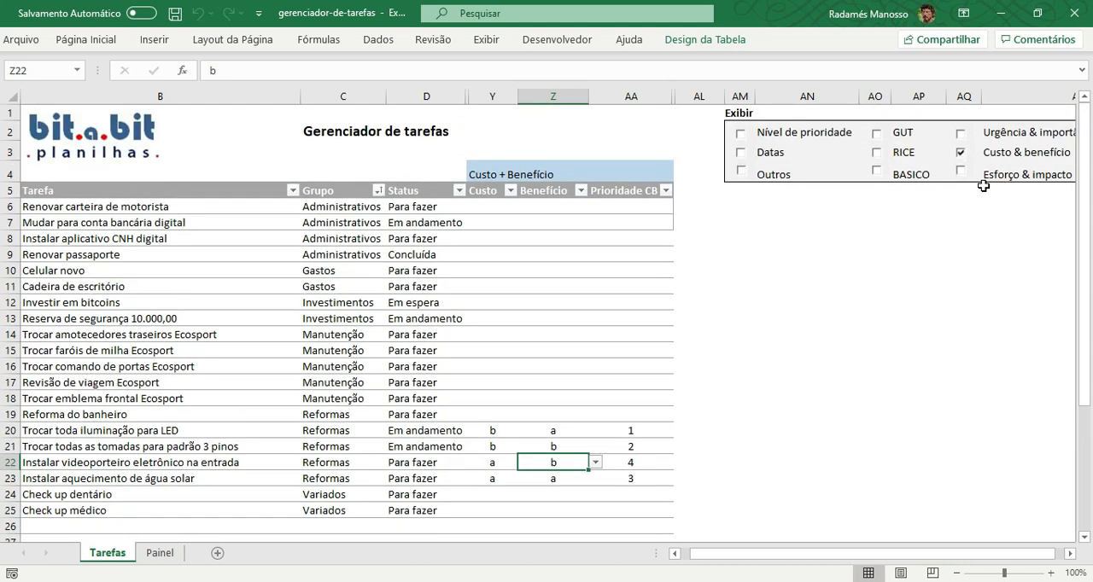
left_click(962, 155)
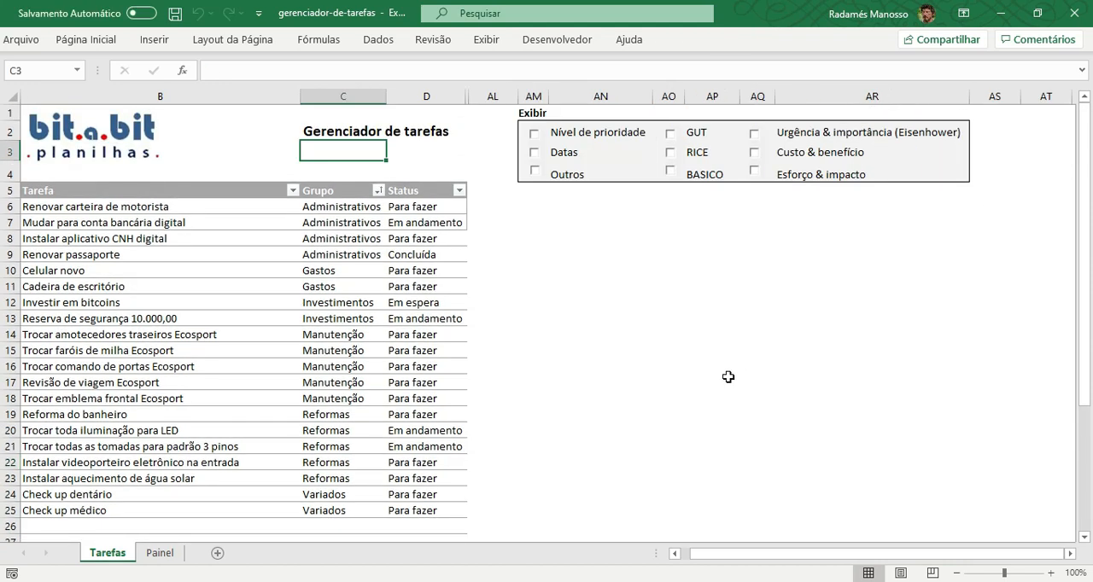